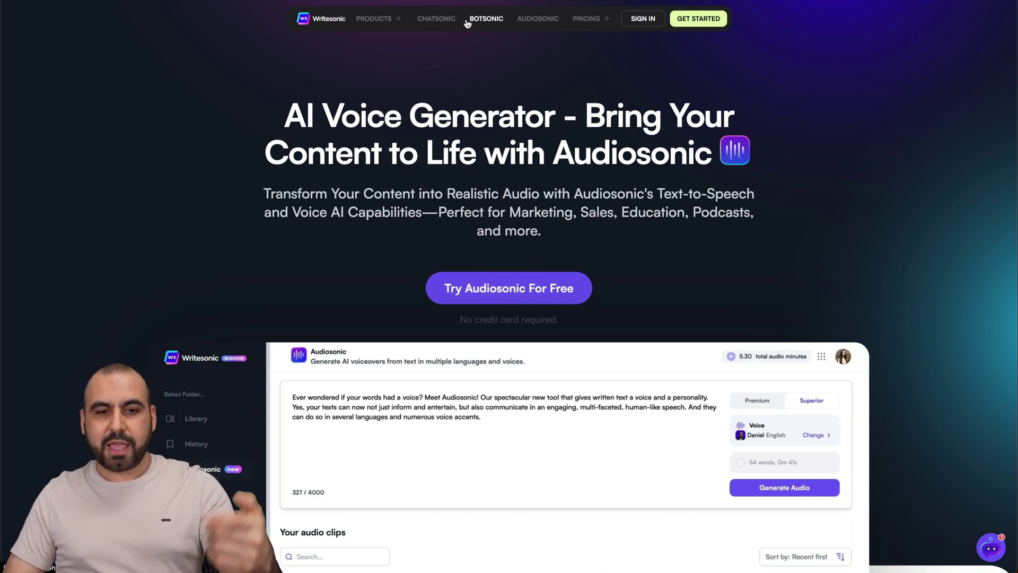
Sign in and open Audiosonic, which lists the four saved audio clips and 14.91 available minutes
left_click(443, 19)
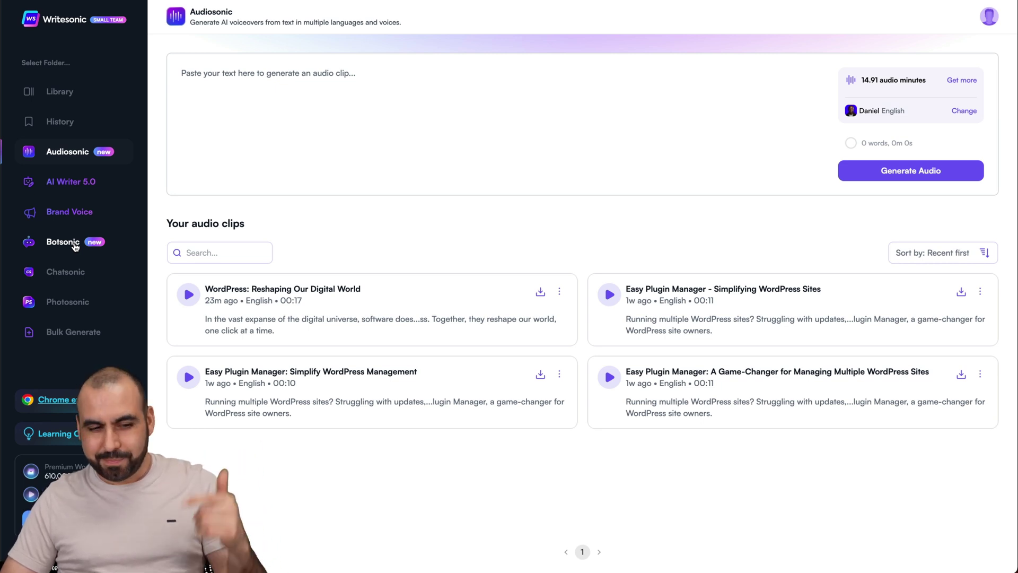
Play, then pause, the 'WordPress: Reshaping Our Digital World' clip with the computer's sound turned up
left_click(304, 156)
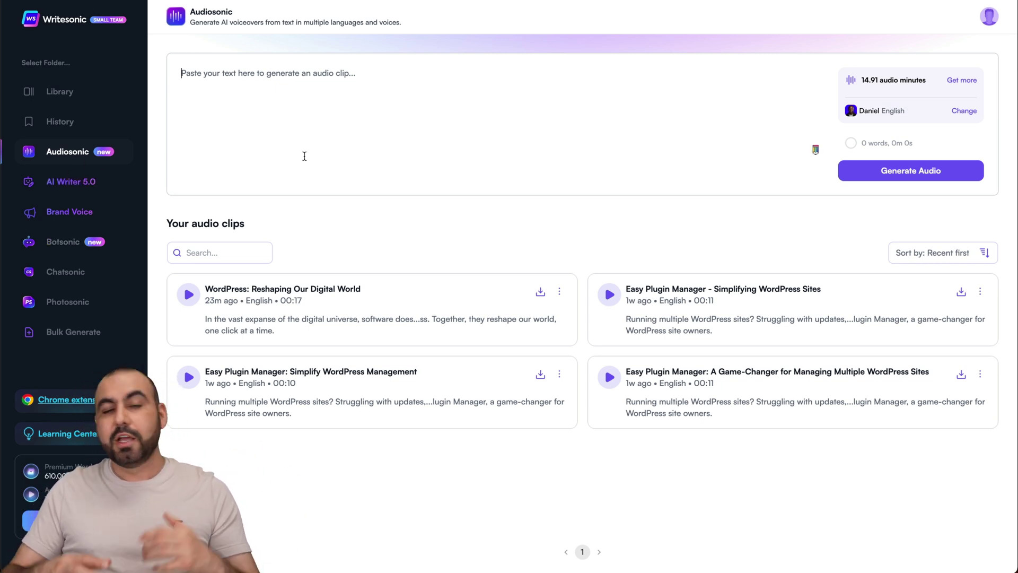
key("XF86AudioMute")
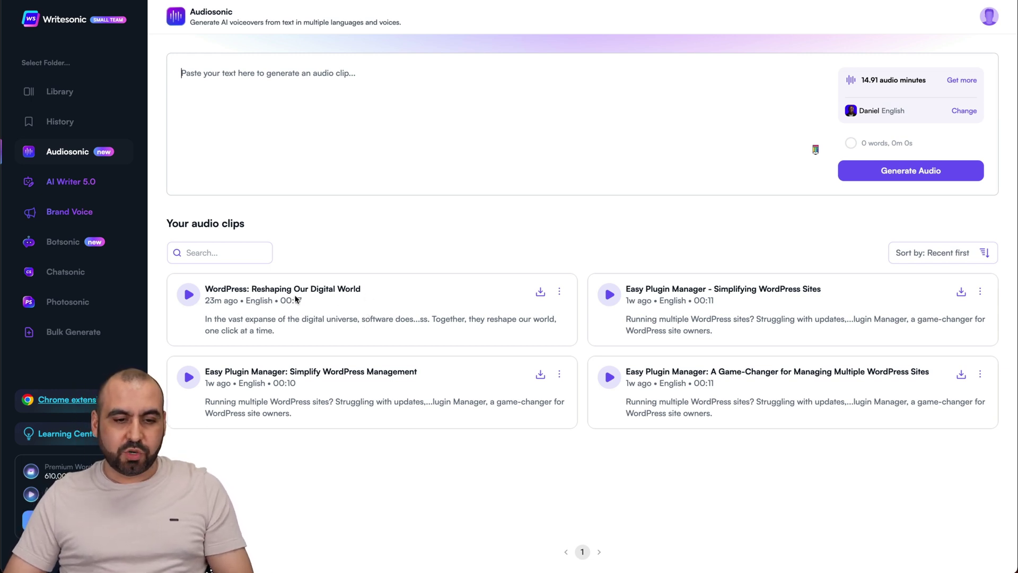
left_click(189, 295)
key("XF86AudioRaiseVolume")
key("XF86AudioRaiseVolume")
key("XF86AudioRaiseVolume")
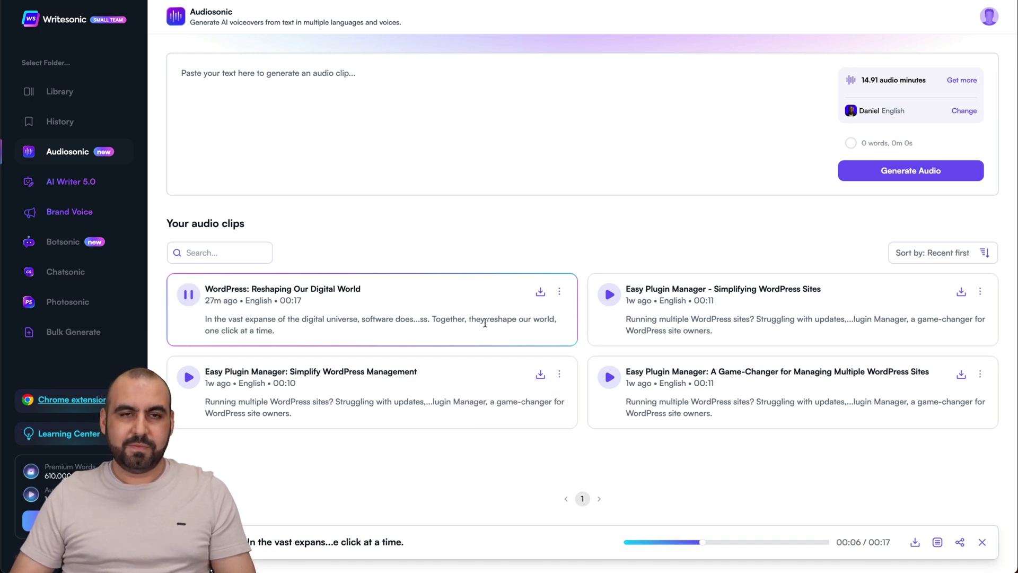
left_click(190, 295)
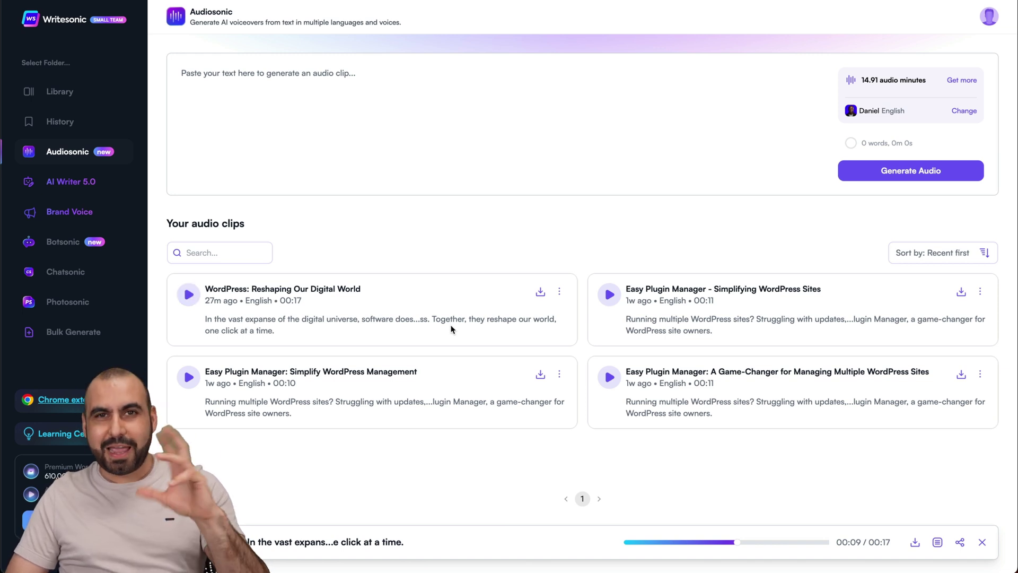
Preview the Simplifying WordPress Sites and Managing Multiple WordPress Sites Easy Plugin Manager clips
left_click(609, 295)
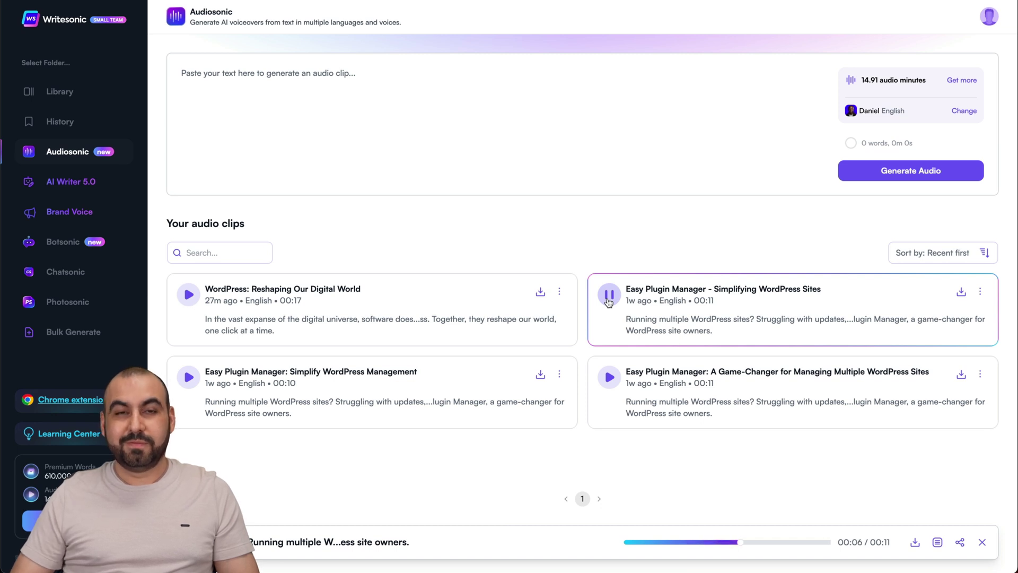
left_click(609, 296)
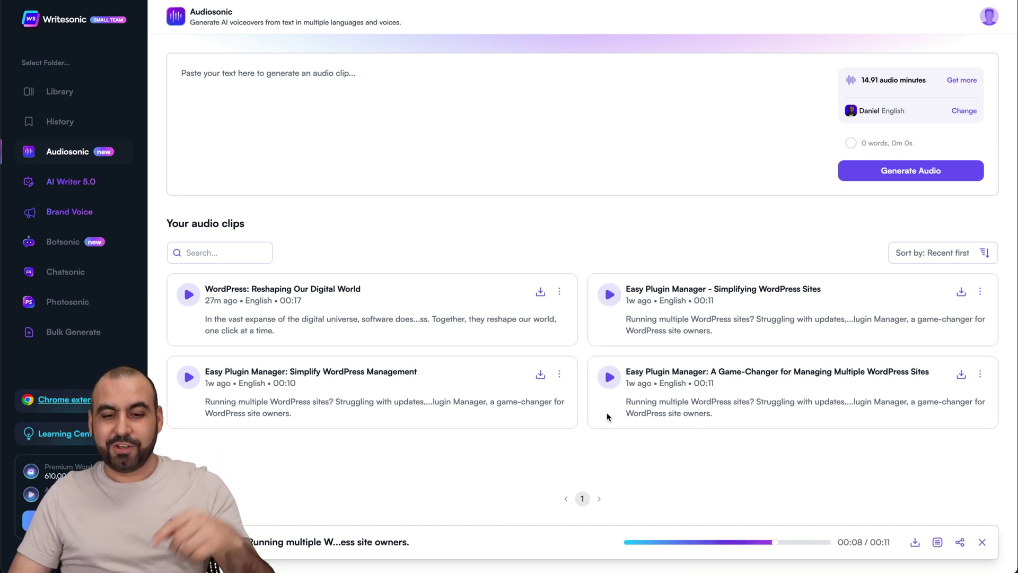
left_click(610, 378)
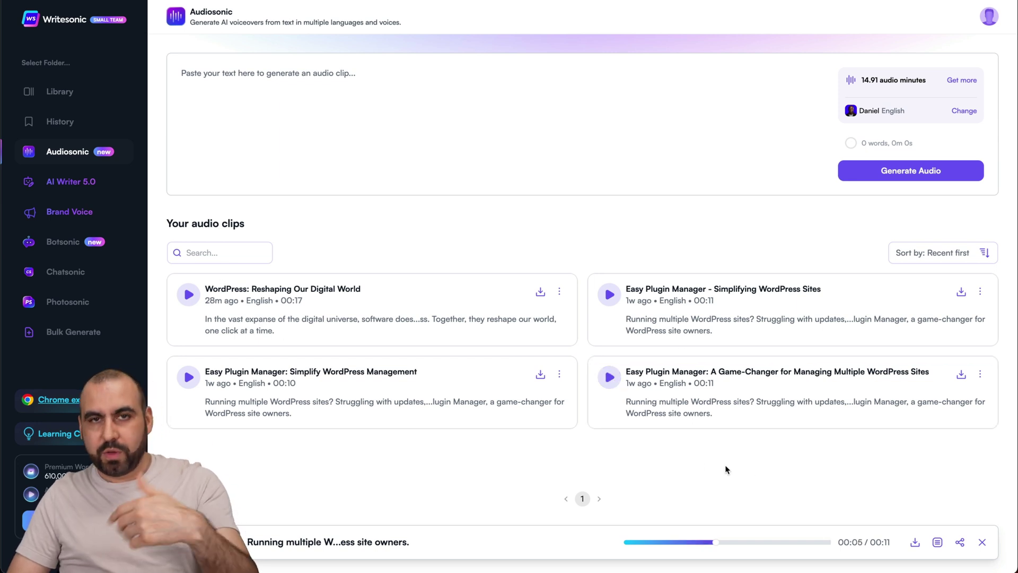
left_click(334, 102)
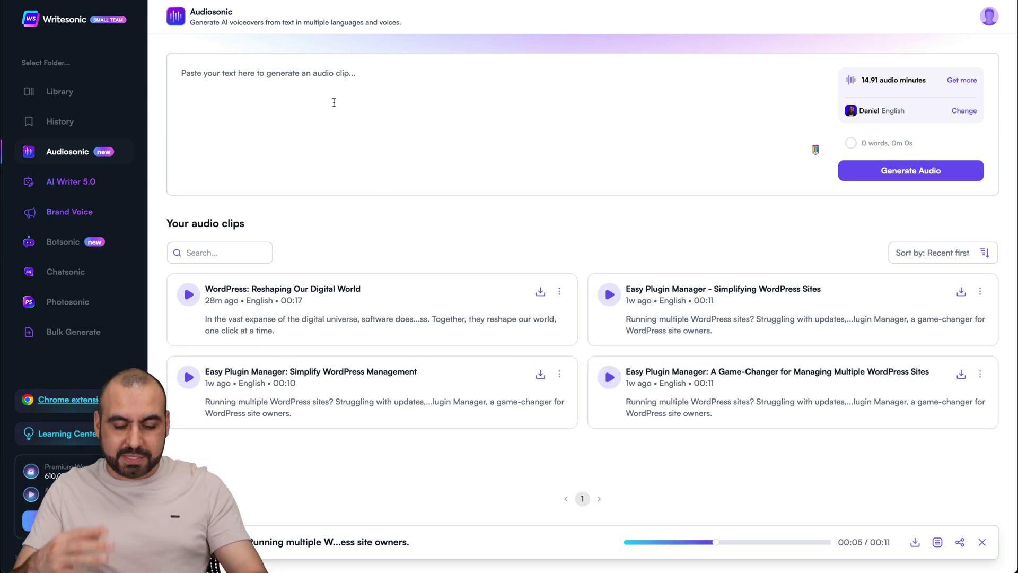
Paste the 38-word paragraph, preview Jessie, Bella and Jeremy, and save Jeremy as the voice
type("As stories unfold in bytes and pixels, a new narrative emerges. Beyond the code lies the essence of SaaS, and within the rhythm of the web beats the heart of WordPress. Dive with us into a digital symphony.")
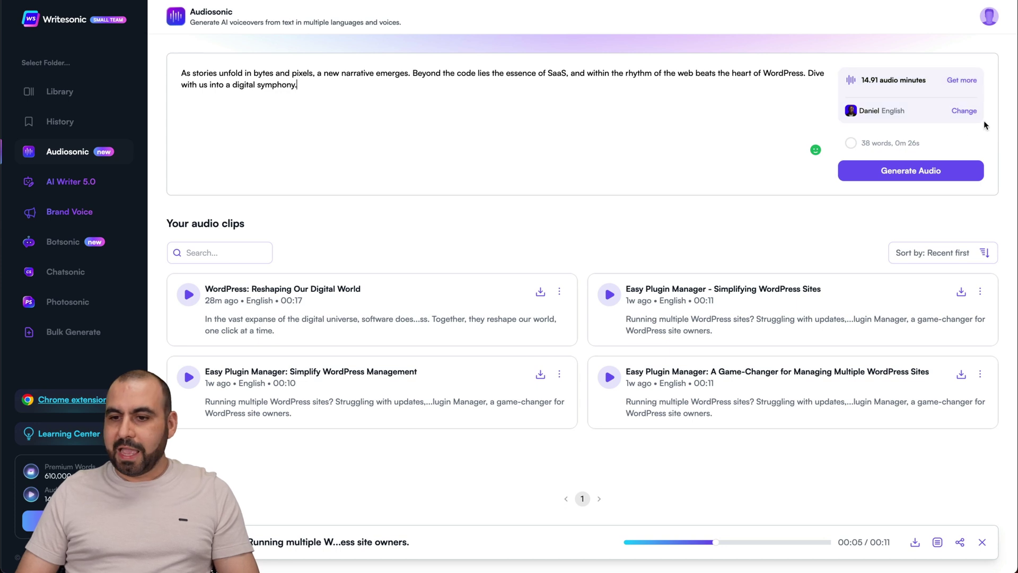
left_click(964, 110)
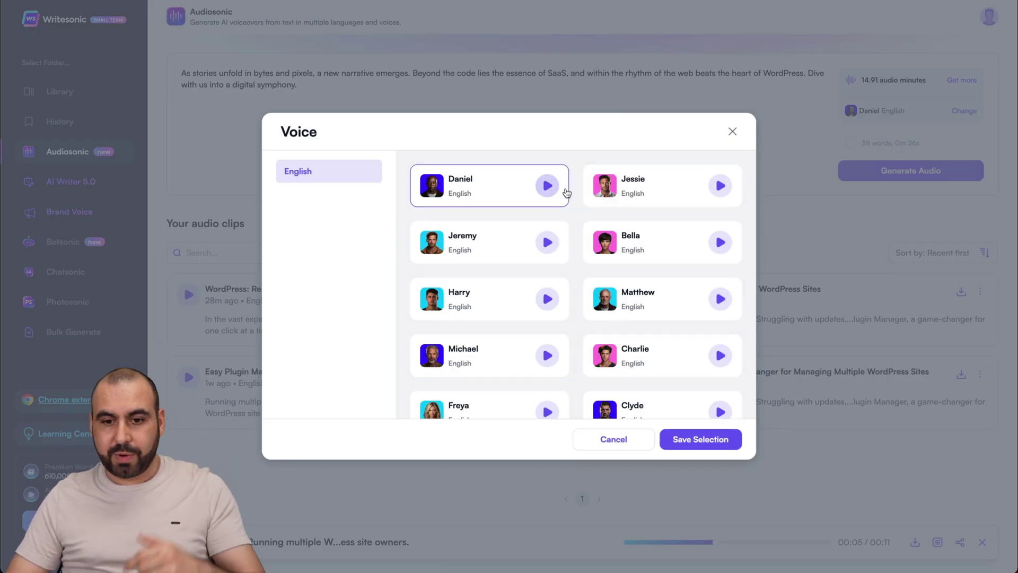
left_click(721, 186)
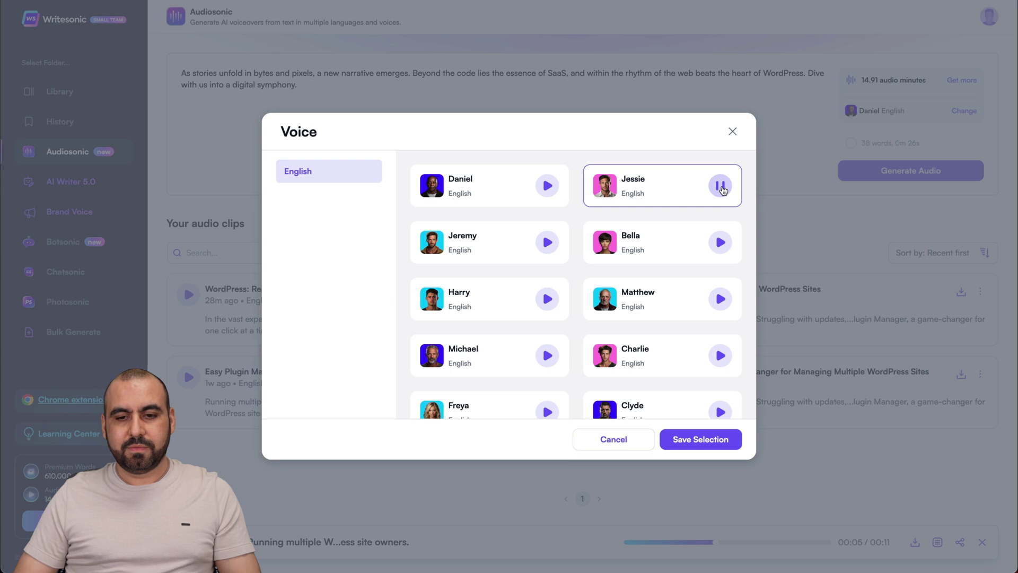
left_click(720, 243)
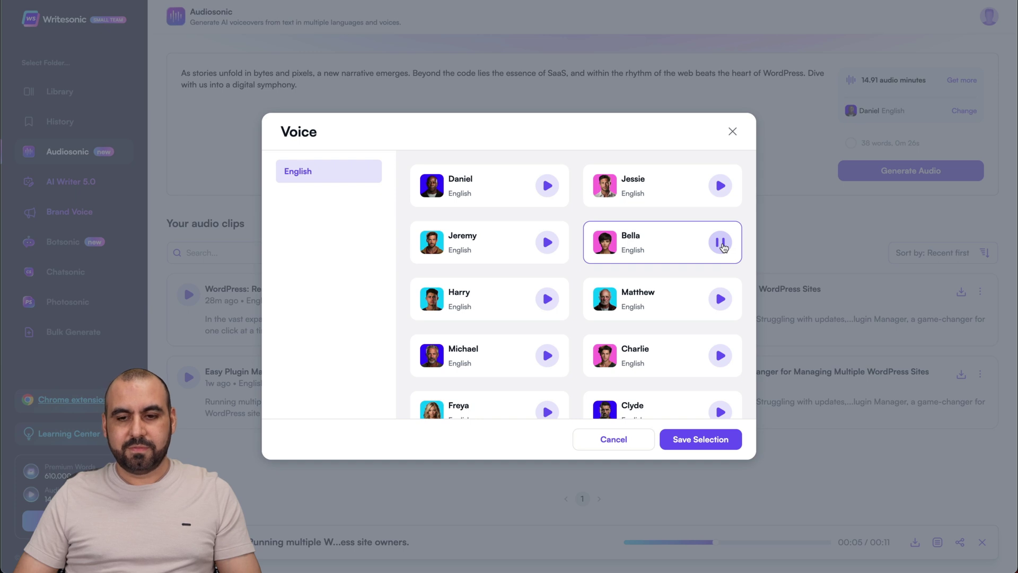
left_click(547, 243)
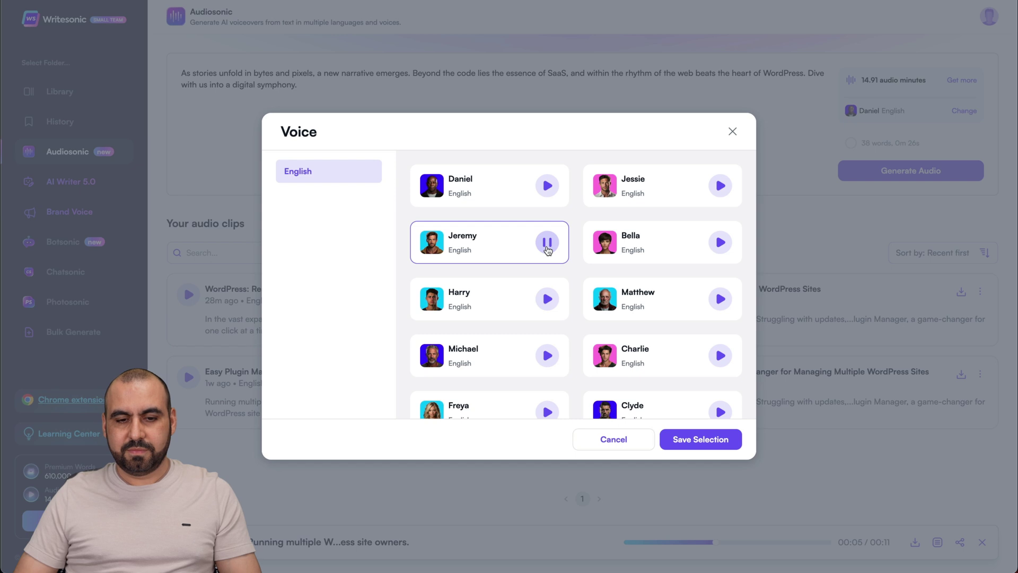
left_click(547, 243)
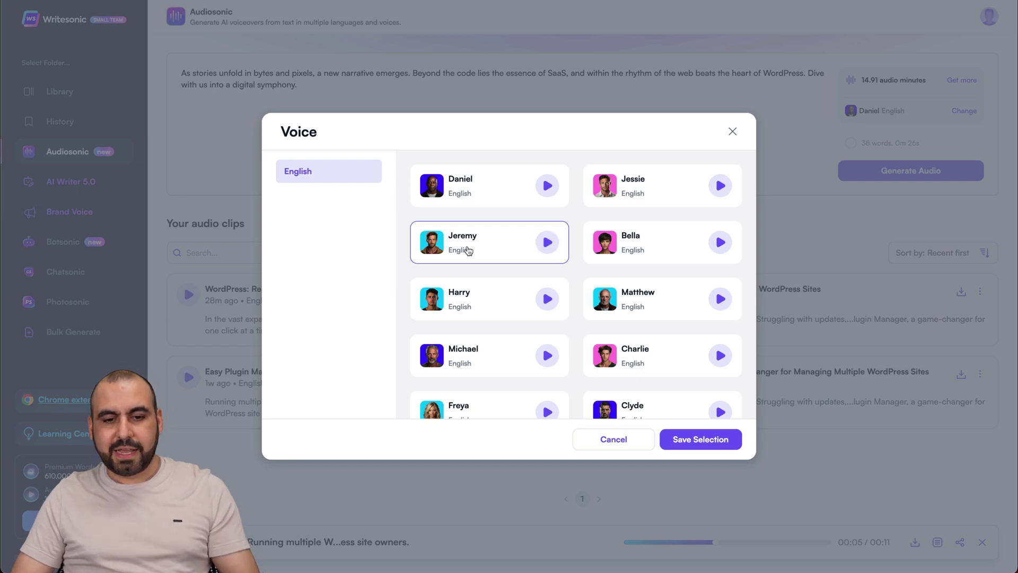
left_click(711, 445)
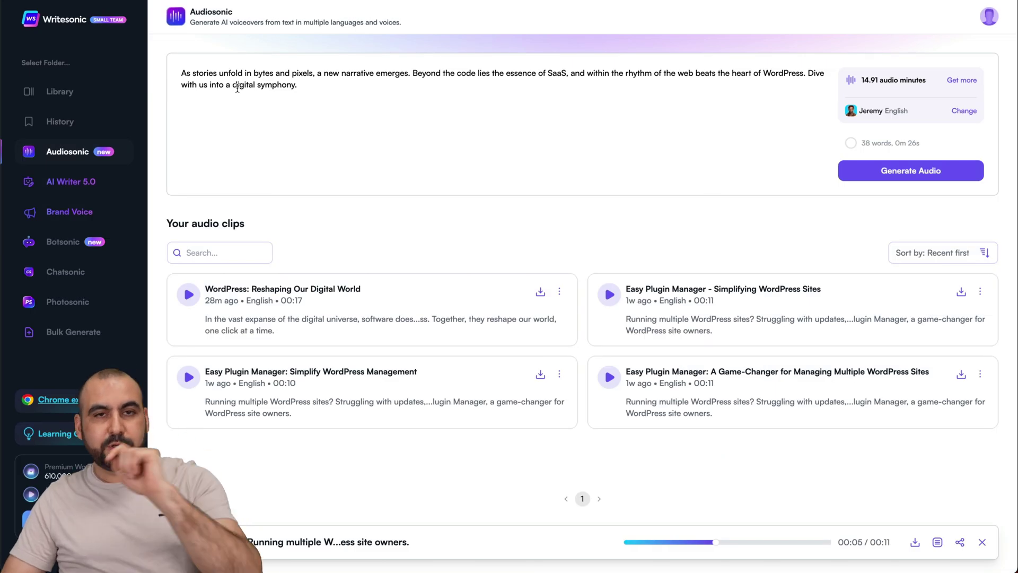
Generate the 'Unraveling the Digital Symphony' clip in Jeremy's voice, play it, and close its options without deleting
left_click(917, 173)
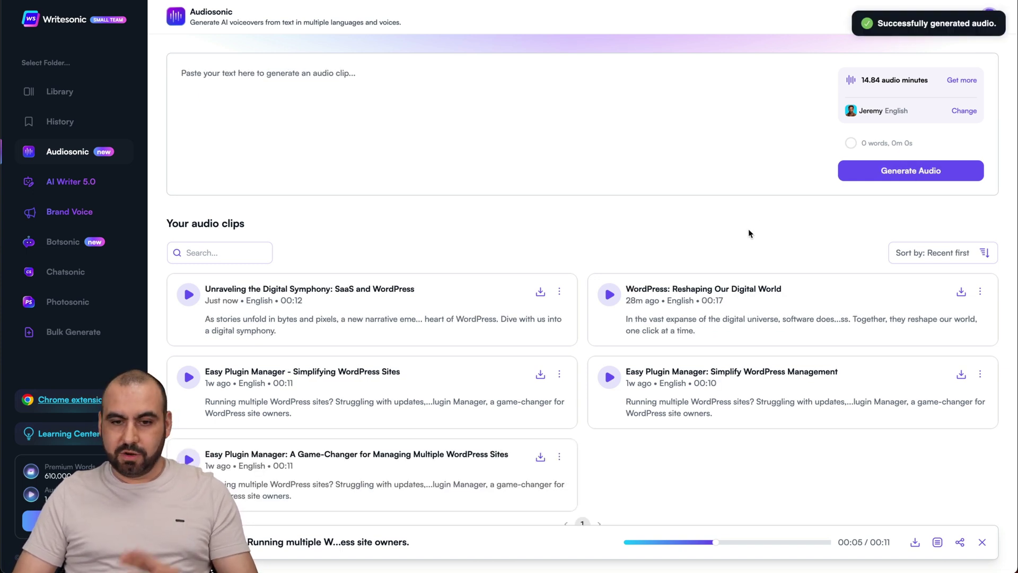
left_click(190, 295)
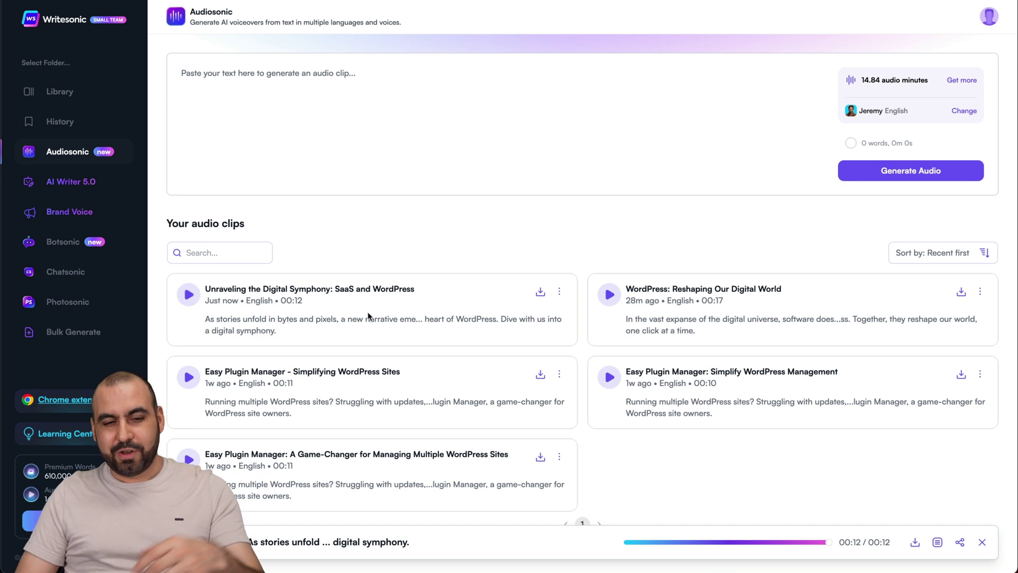
left_click(559, 291)
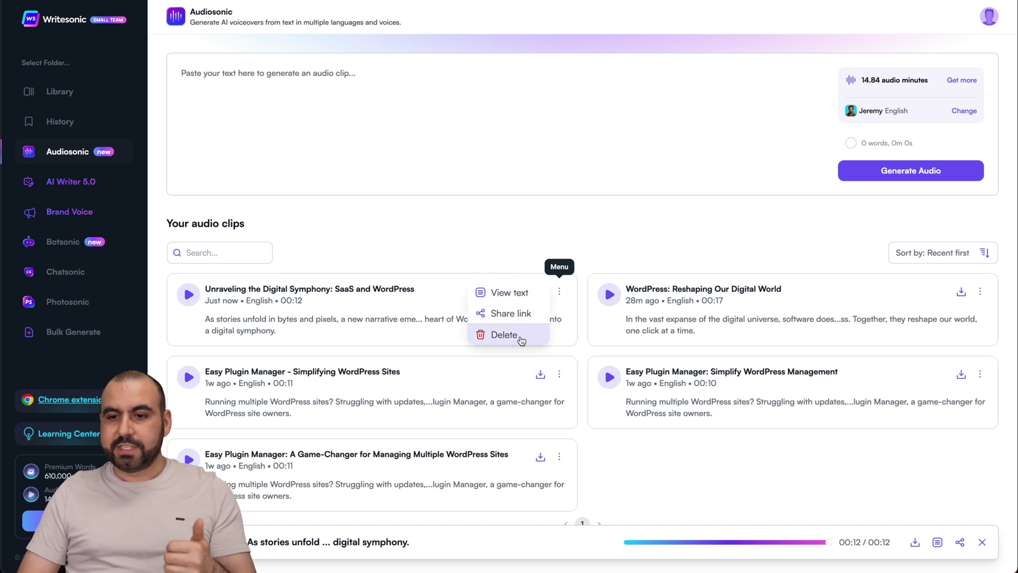
left_click(440, 129)
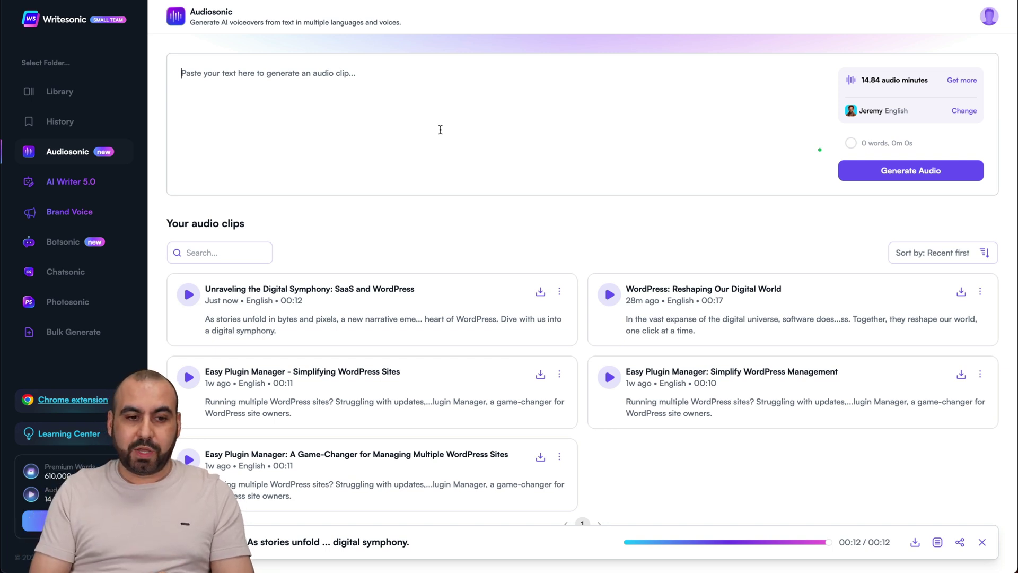
left_click(77, 247)
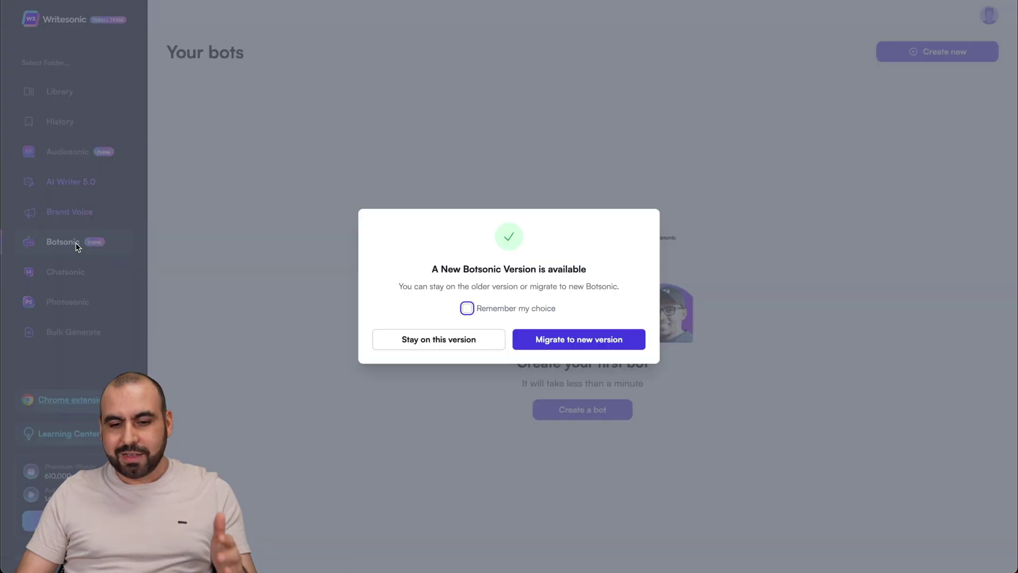
Migrate to the new Botsonic version and show Miguel's Sources on the Links option
left_click(557, 340)
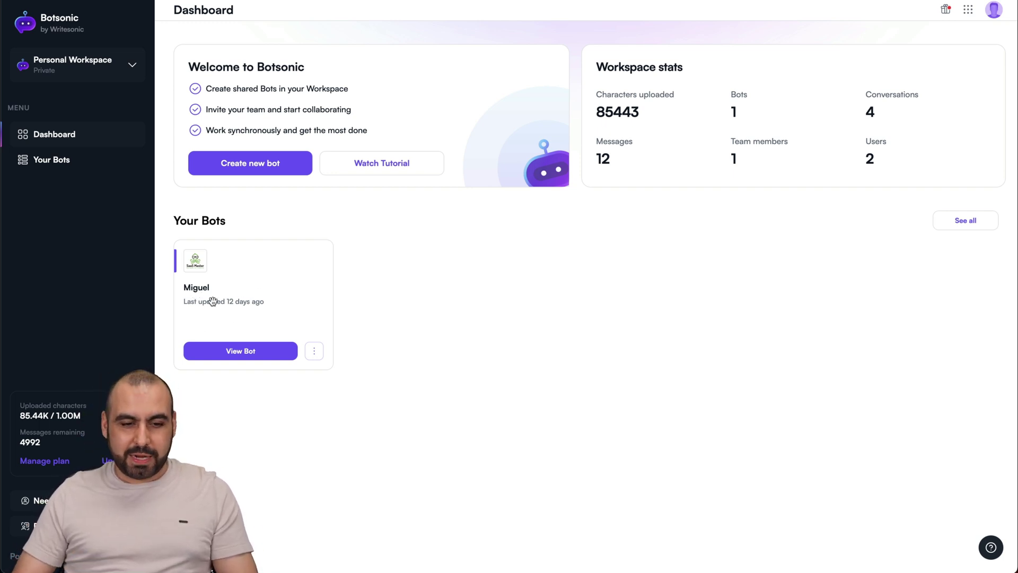
left_click(227, 351)
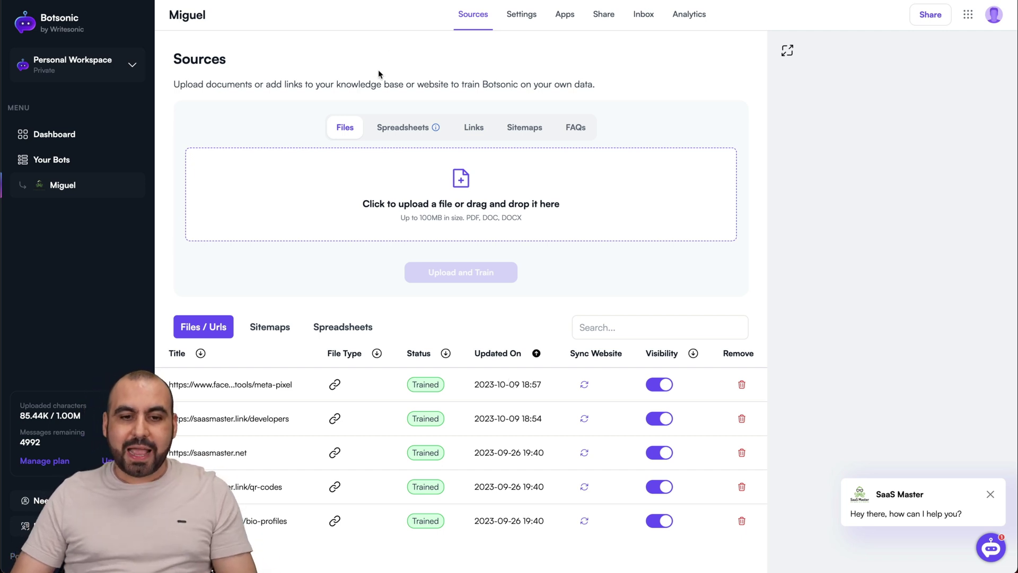
left_click(473, 127)
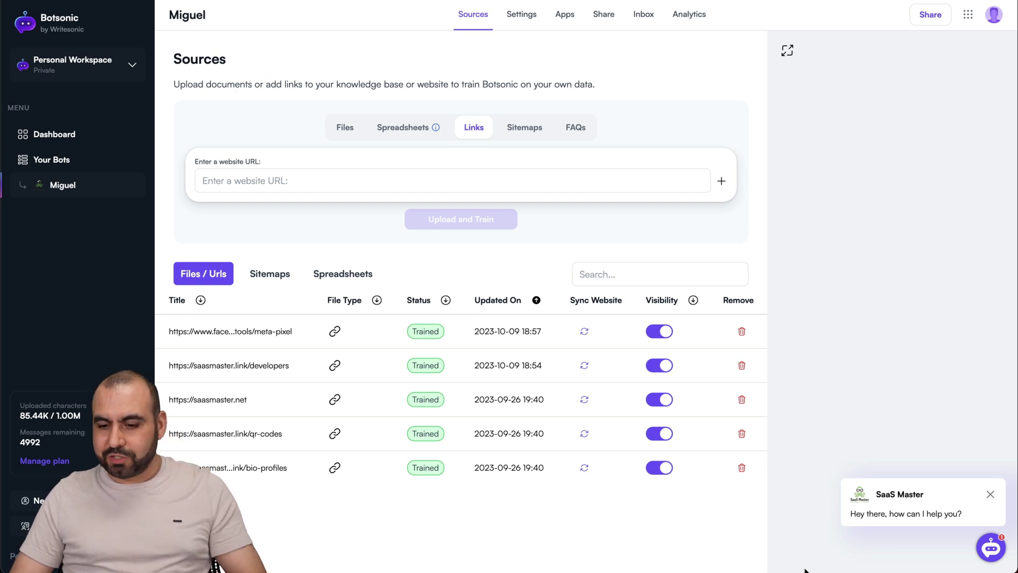
Ask the chat preview 'how do I connect the custom domain with API' and expand its sources
left_click(980, 546)
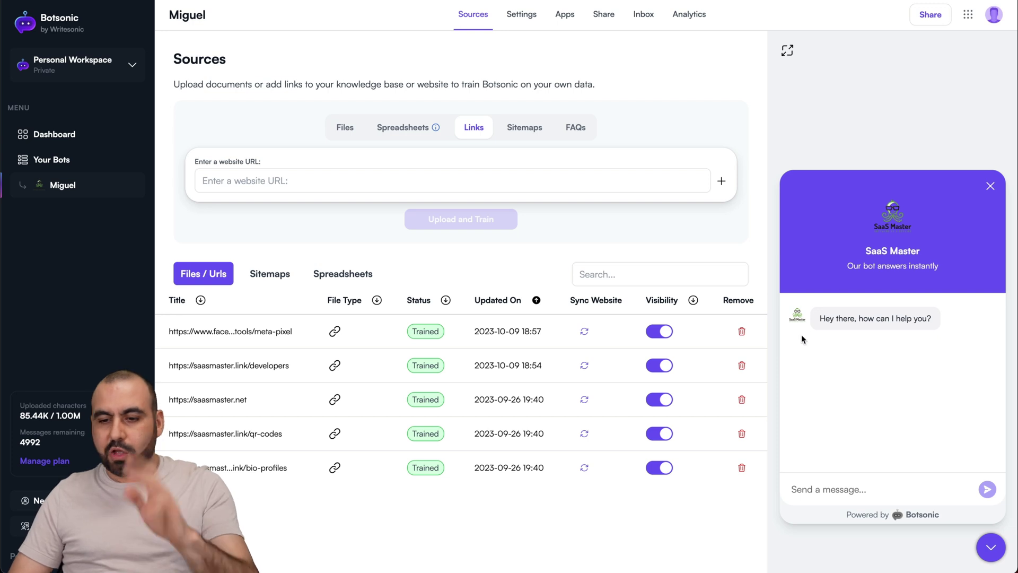
left_click(842, 494)
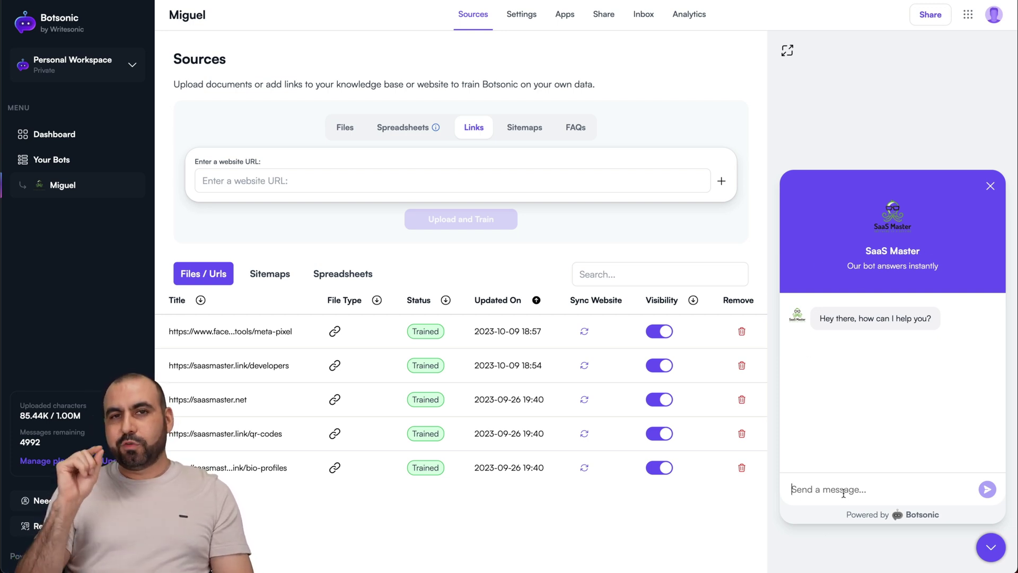
type("how")
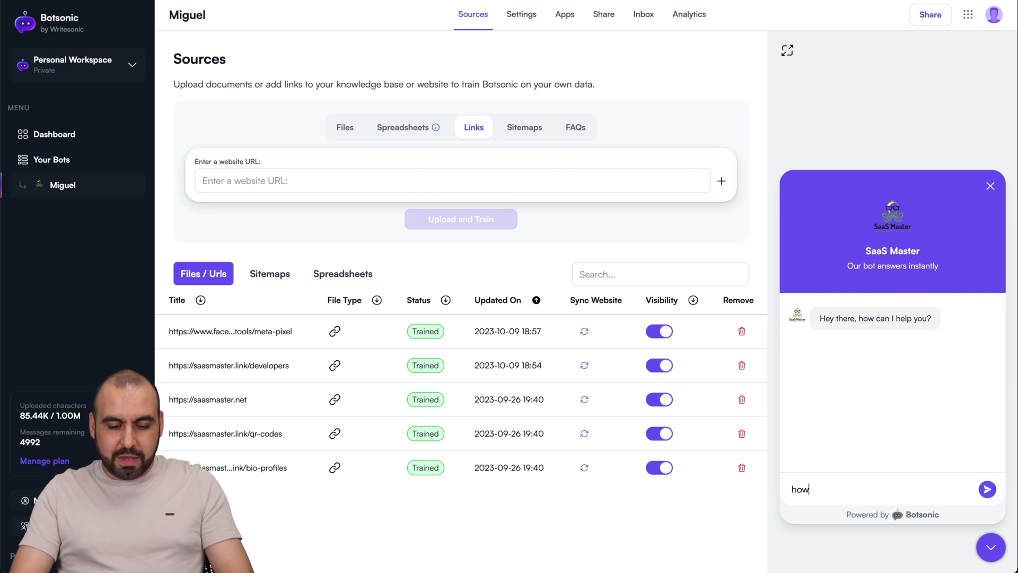
type(" do I connect the custo")
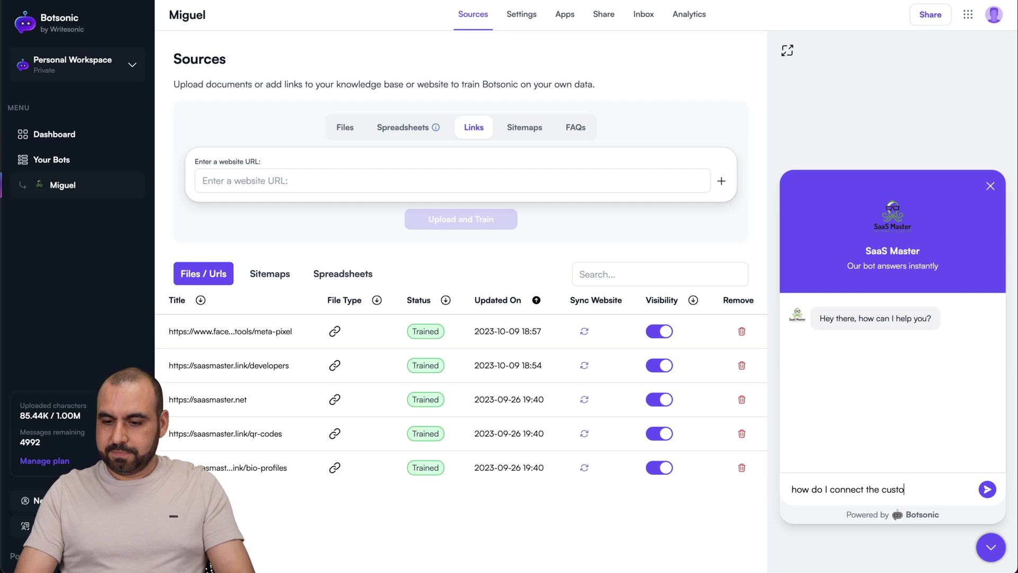
type("m domain ")
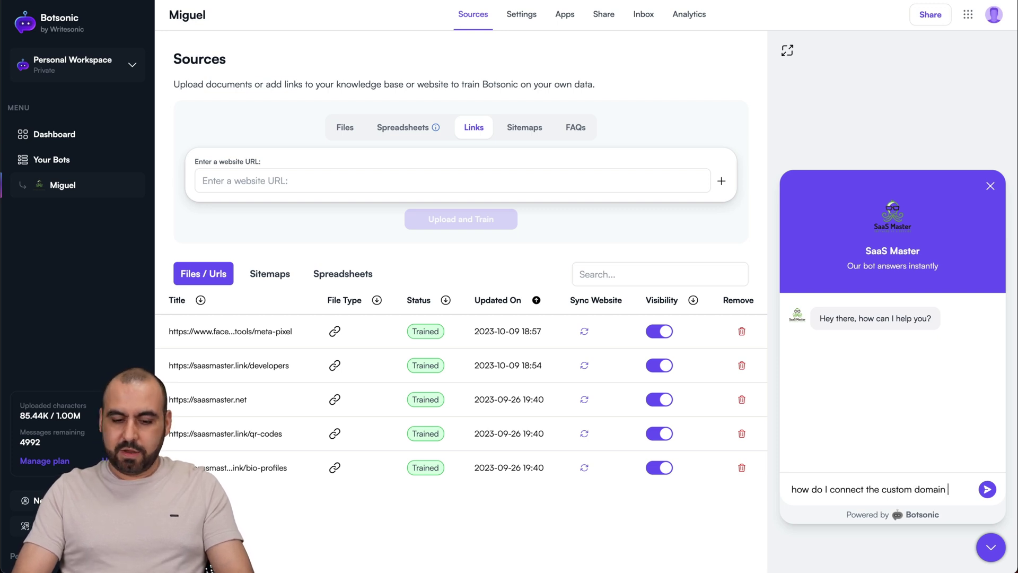
type("with API")
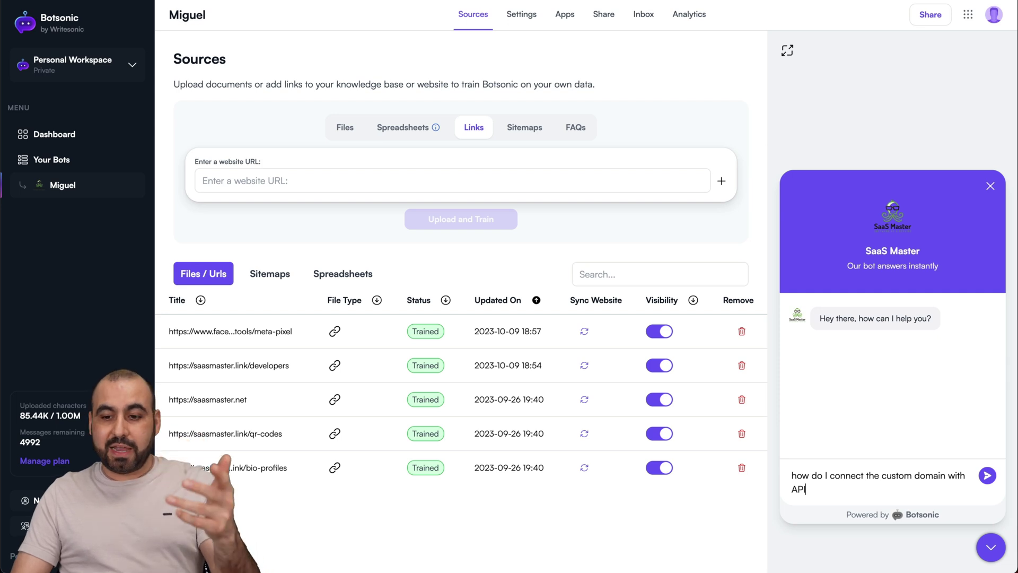
key("Return")
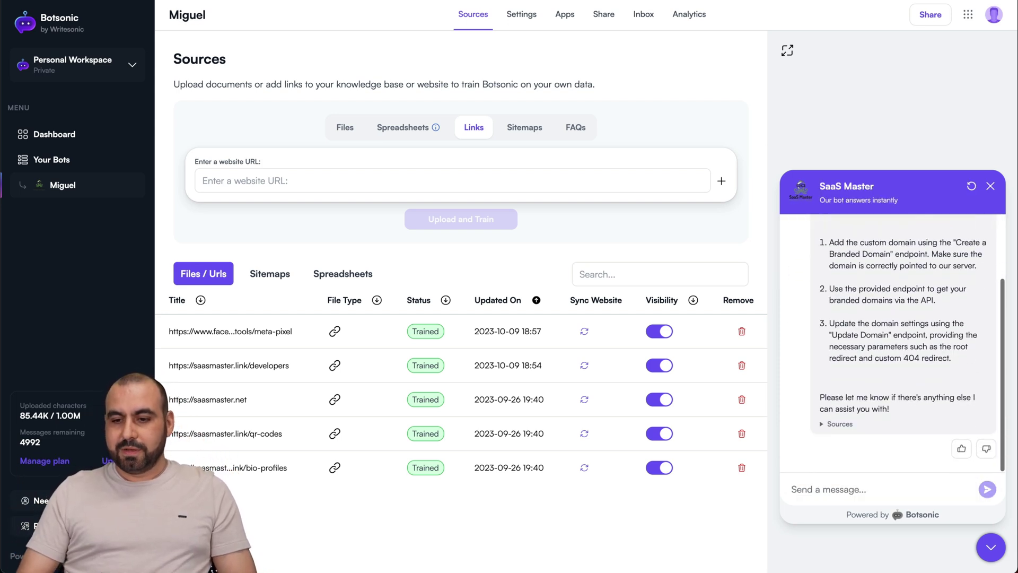
scroll(945, 381, "up", 1)
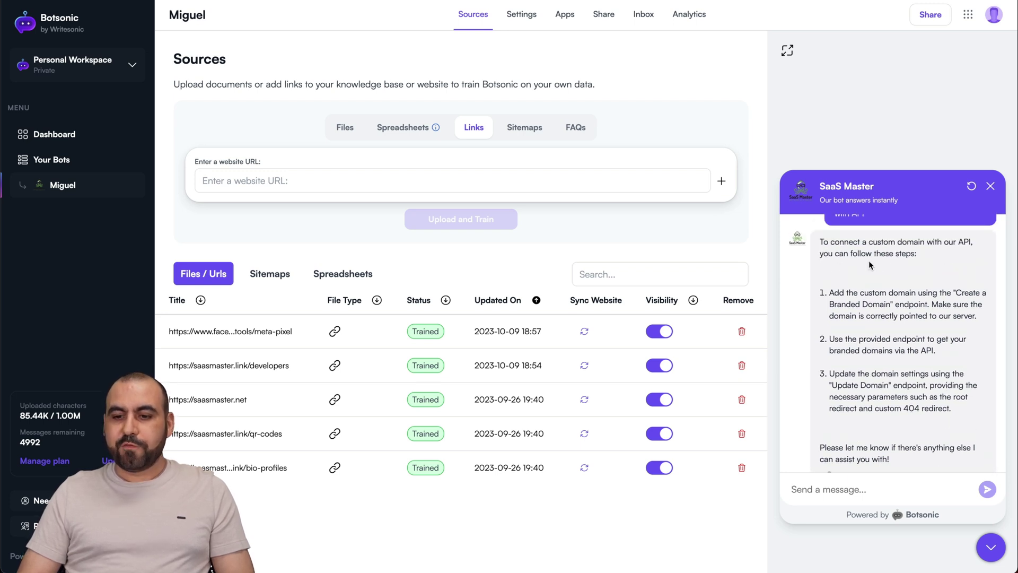
scroll(883, 297, "down", 1)
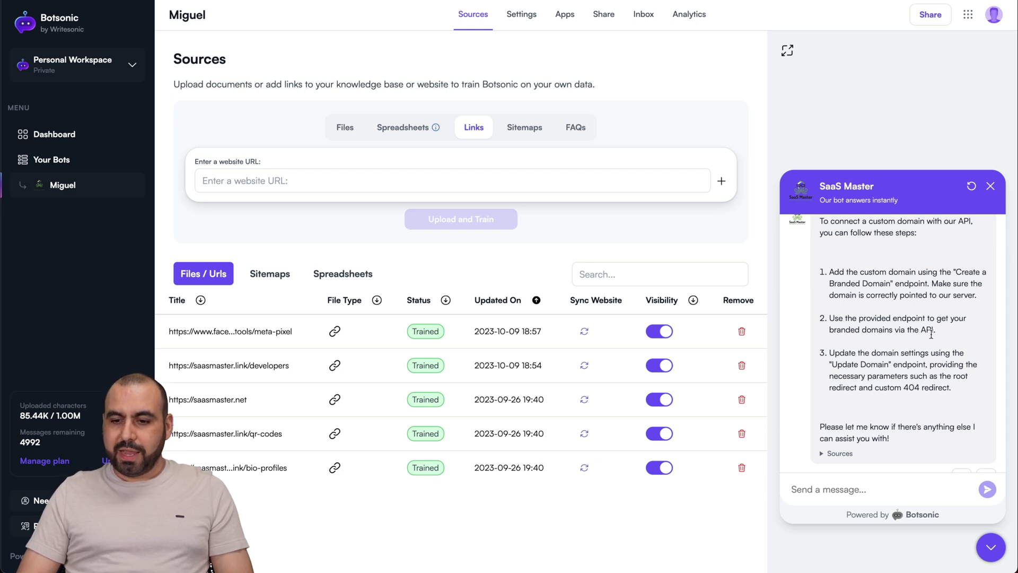
scroll(898, 400, "down", 1)
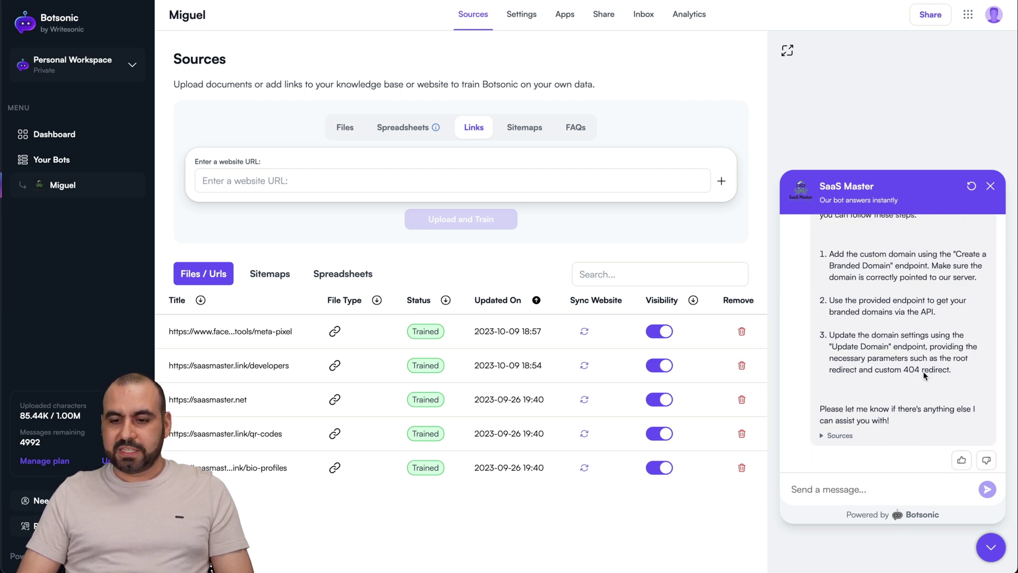
left_click(828, 440)
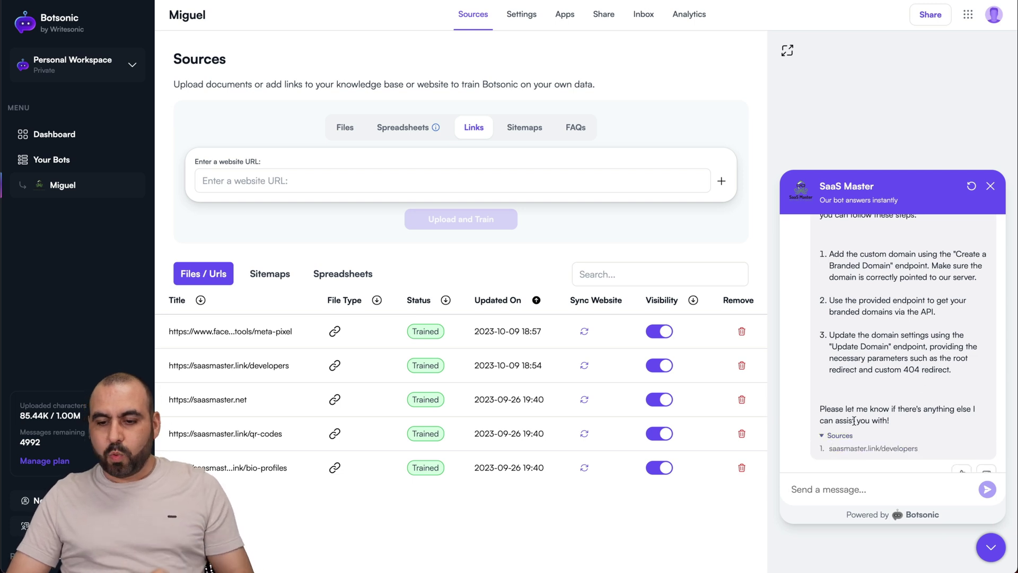
scroll(828, 438, "down", 1)
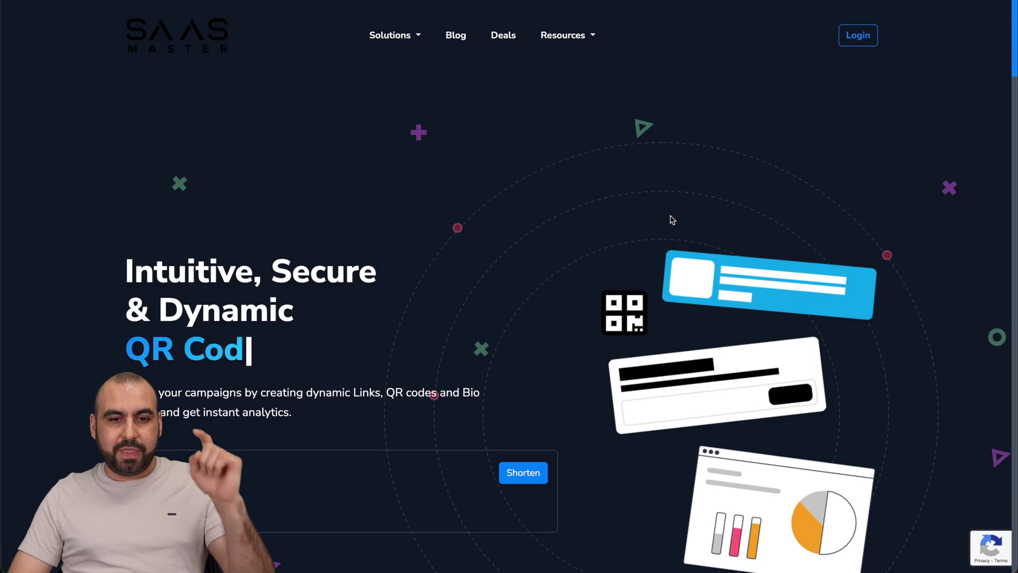
Open the SaaS Master Developer API docs and expand the Account endpoints
left_click(564, 45)
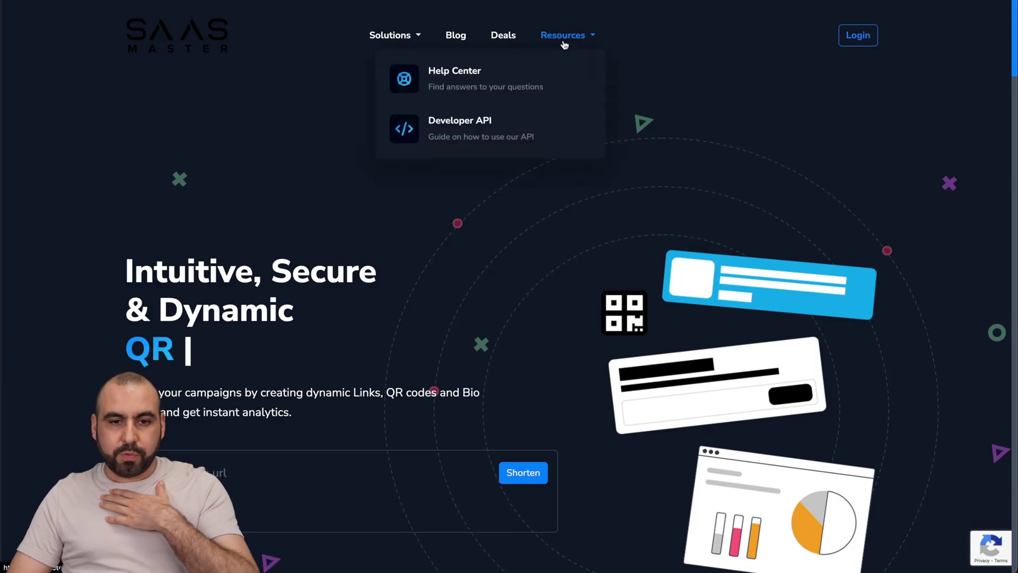
left_click(480, 132)
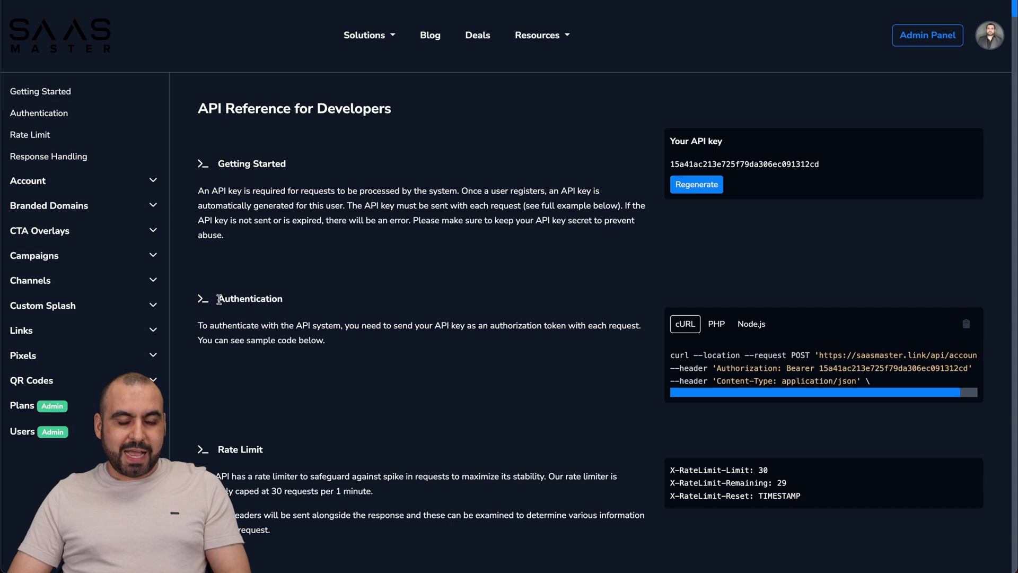
scroll(315, 465, "down", 9)
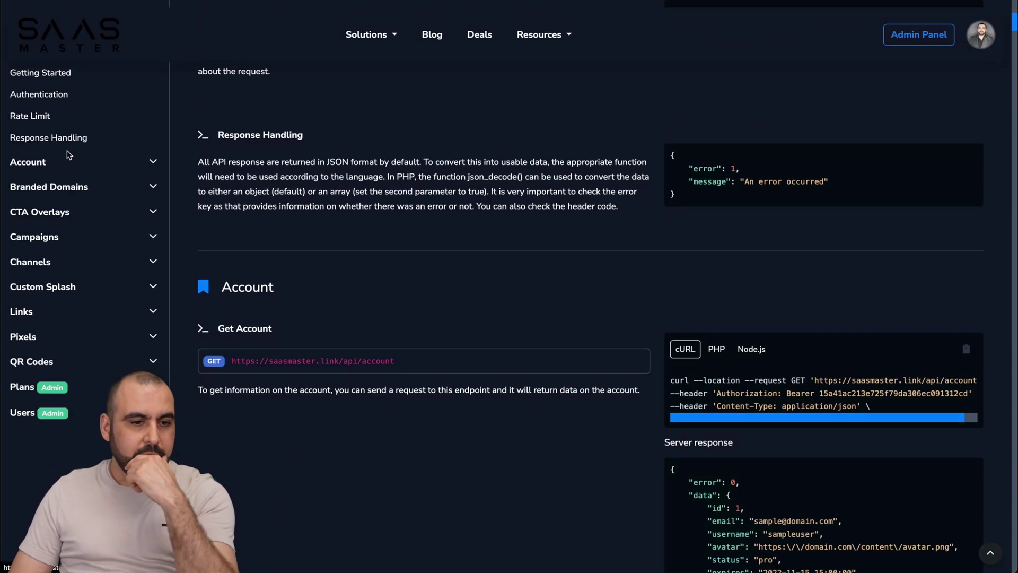
left_click(69, 162)
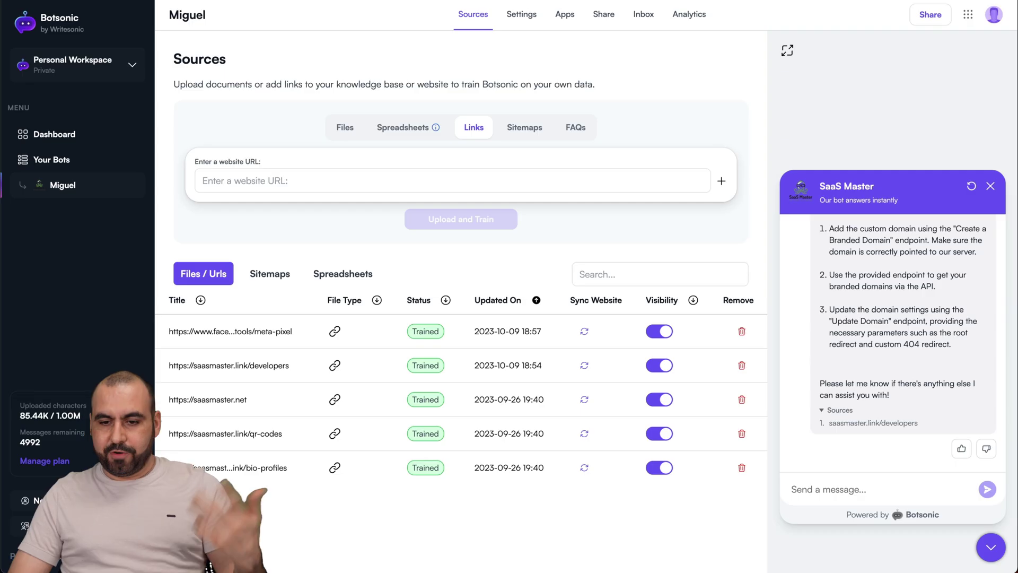
Ask the bot 'how can I get the account with'
left_click(822, 487)
type("how can")
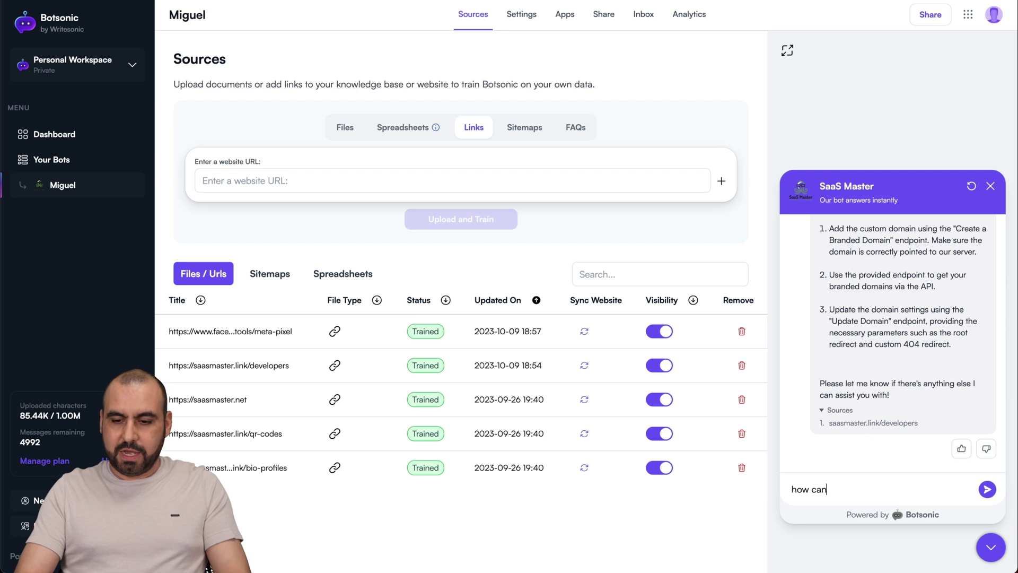
type(" I get the account ")
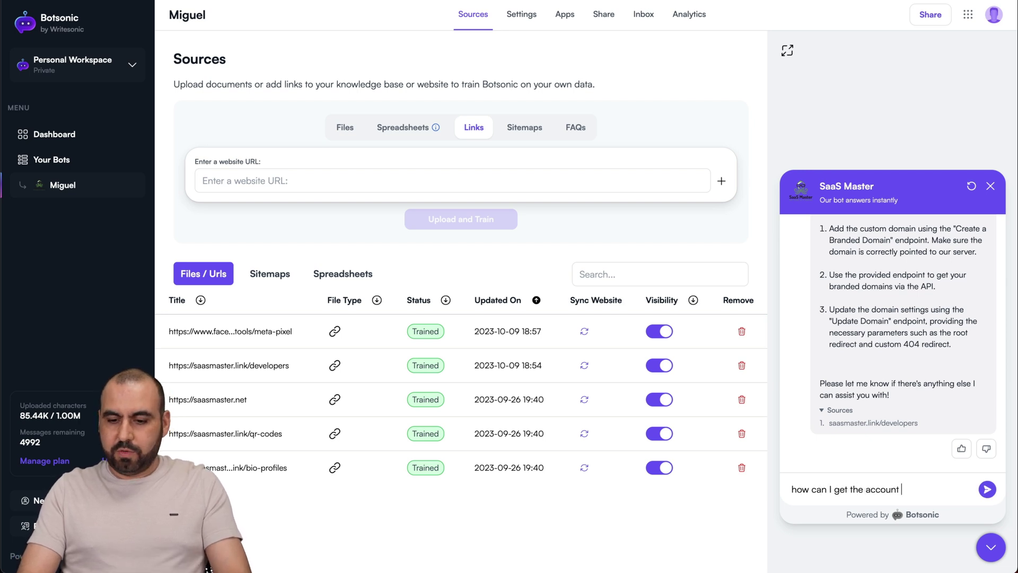
type("with API")
key("Return")
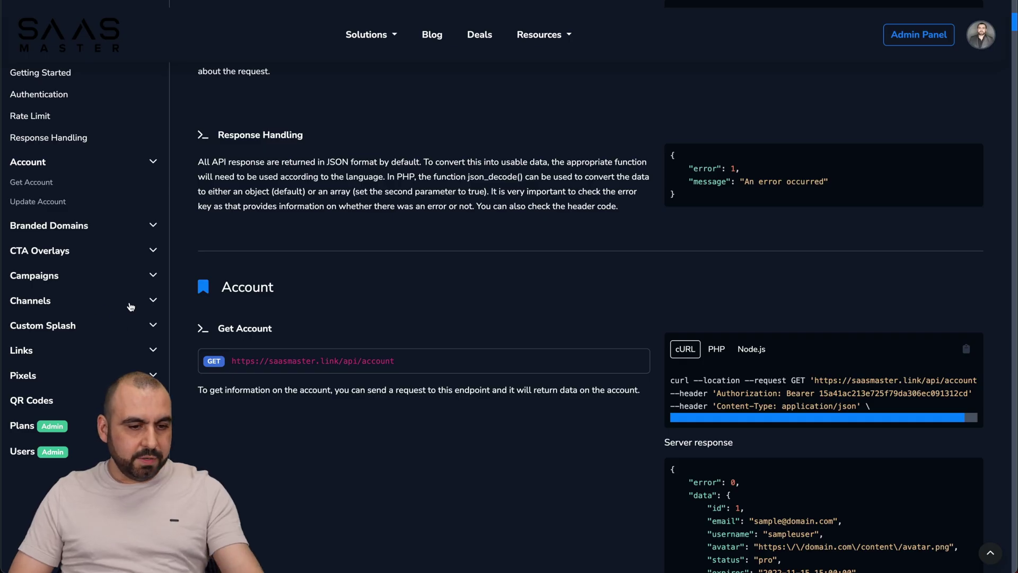
Expand the Links endpoints in the docs and ask the bot 'how can I shorten a link with API'
left_click(39, 356)
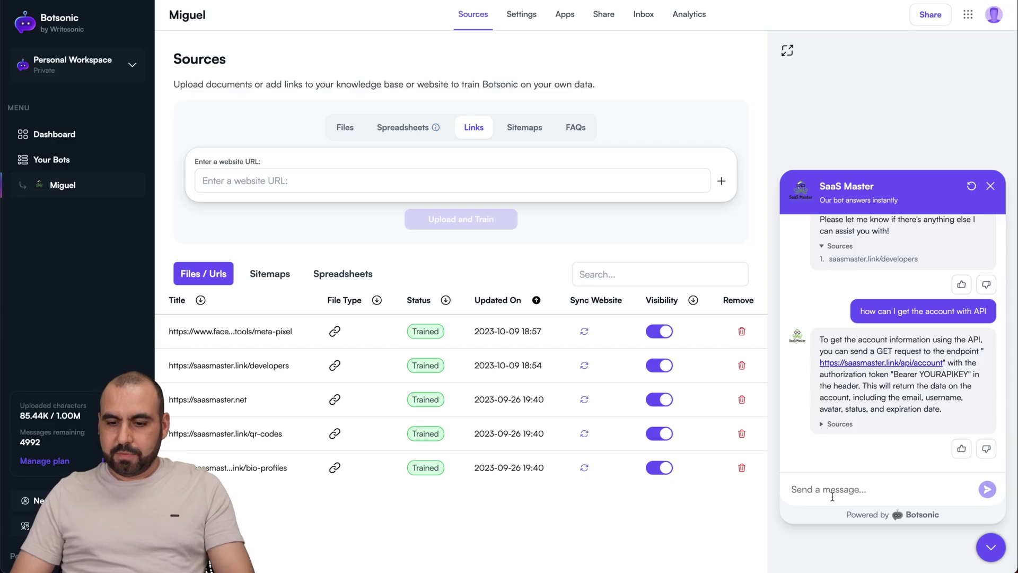
type("how can I sho")
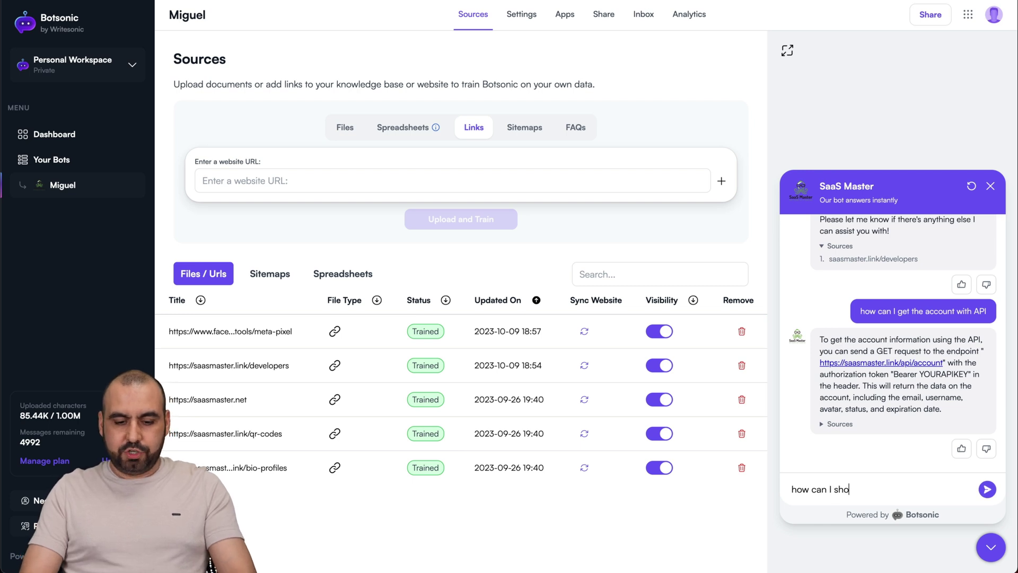
type("rten a link with API")
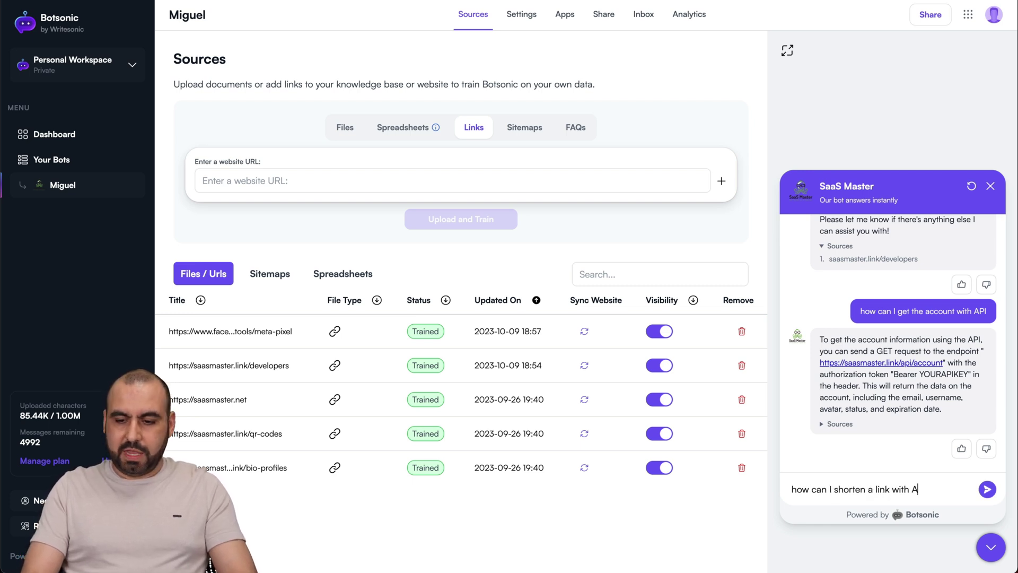
key("Return")
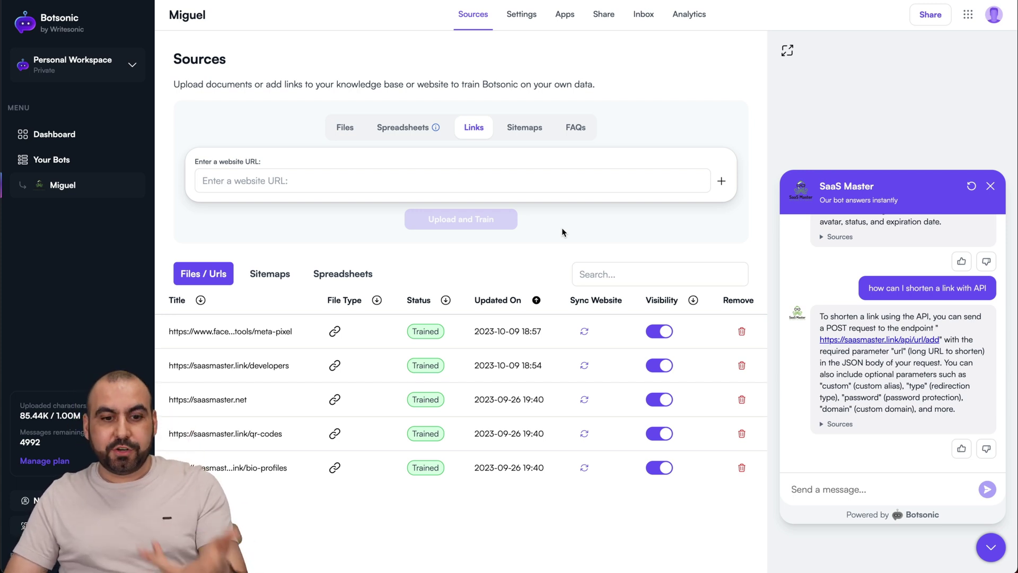
Review the Files and Spreadsheets training options, then return to the Links option
left_click(343, 127)
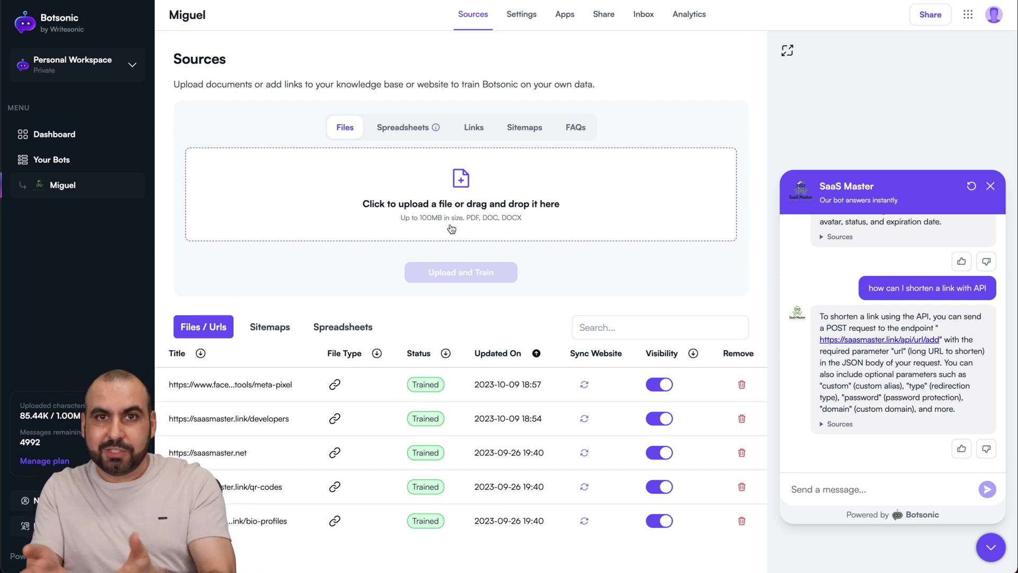
left_click(415, 133)
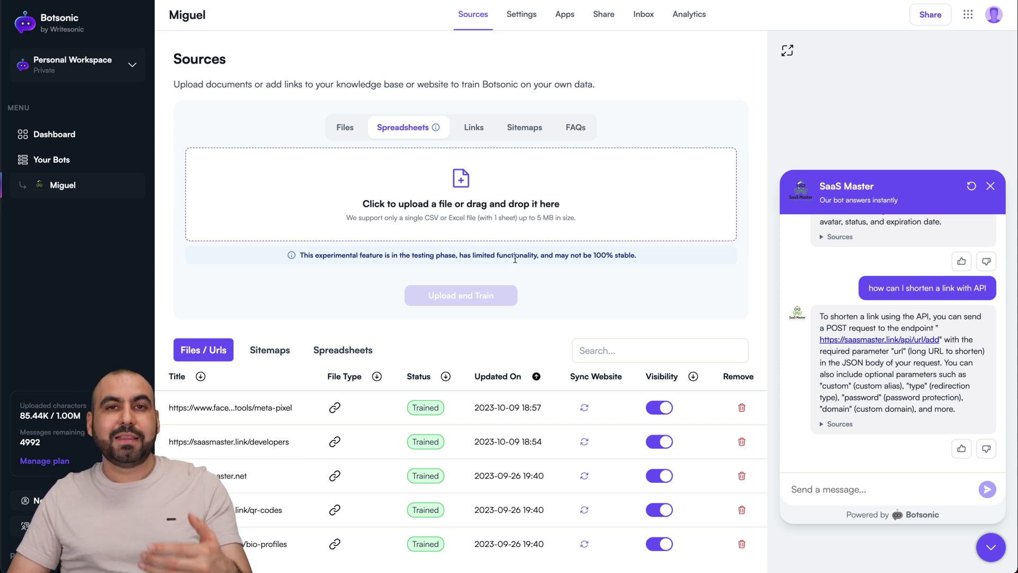
left_click(474, 128)
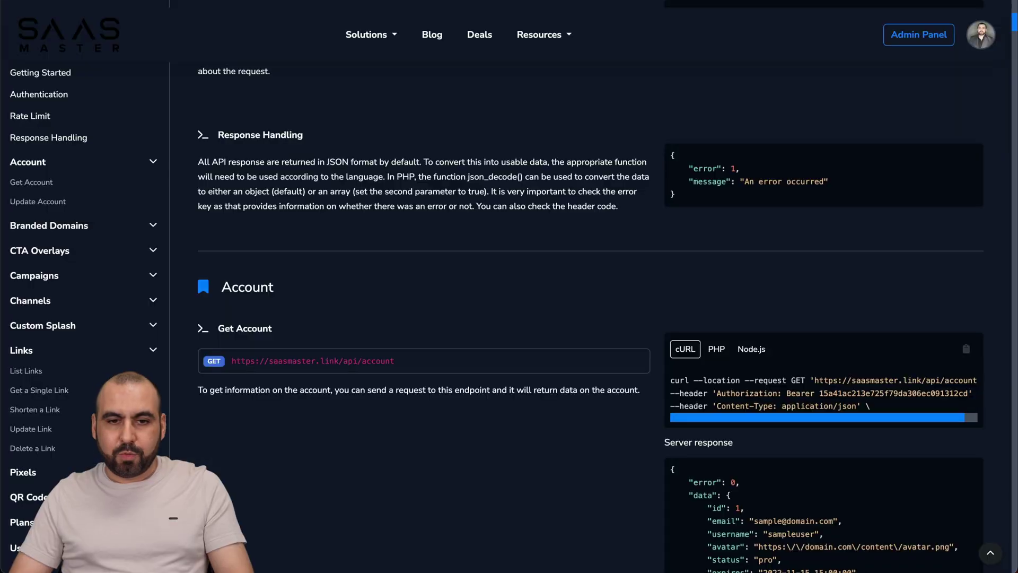
Add and train the SaaS Master blog URL as a link source, then view the Sitemap and FAQs options
left_click(432, 34)
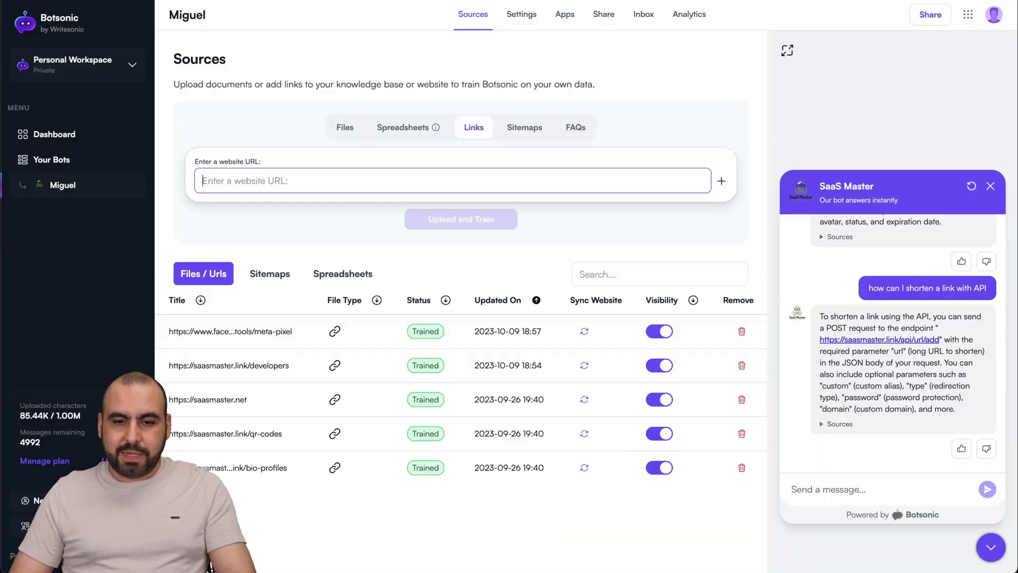
type("https://saasmaster.link/blog")
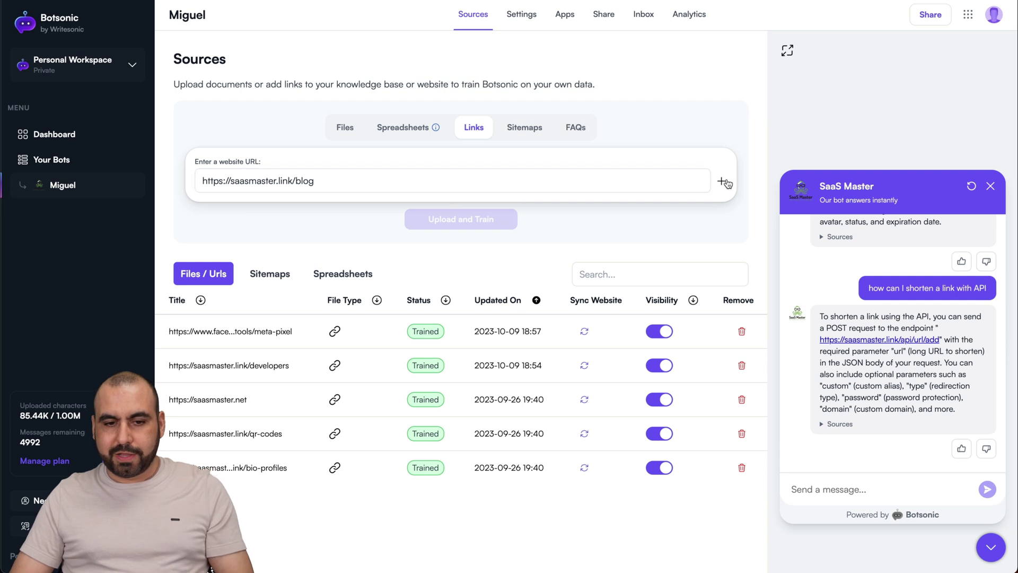
left_click(722, 181)
left_click(480, 252)
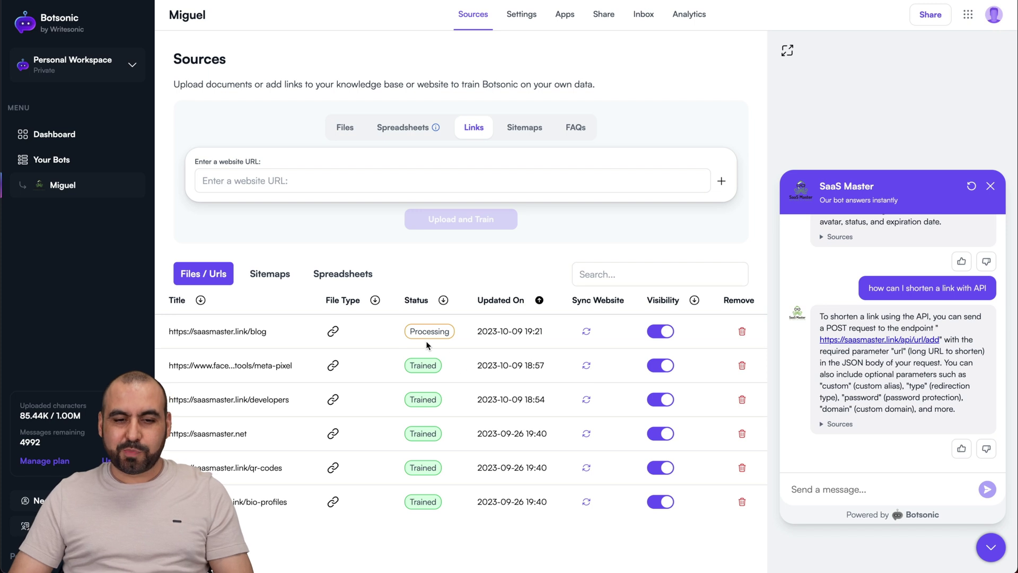
left_click(531, 136)
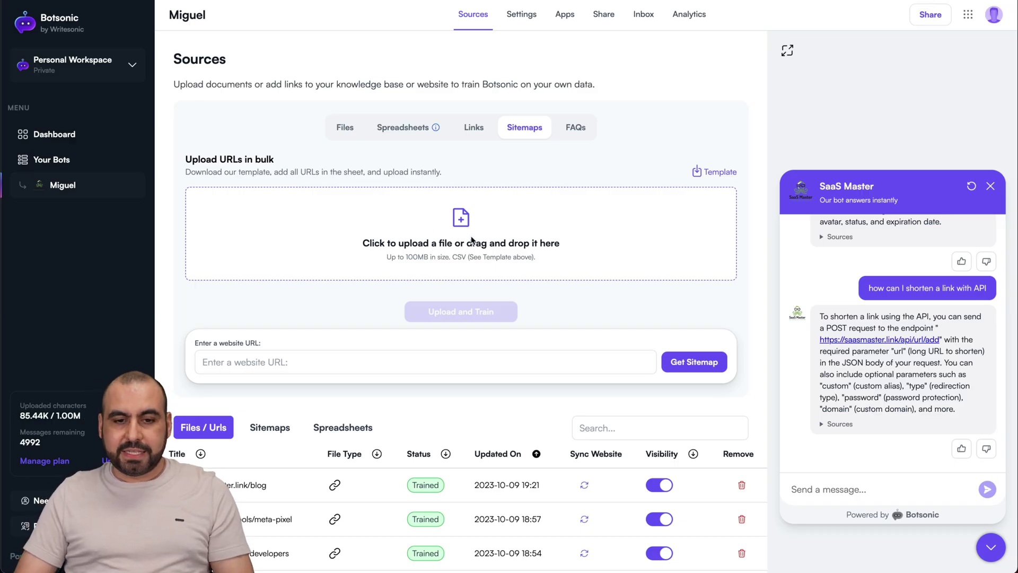
left_click(586, 125)
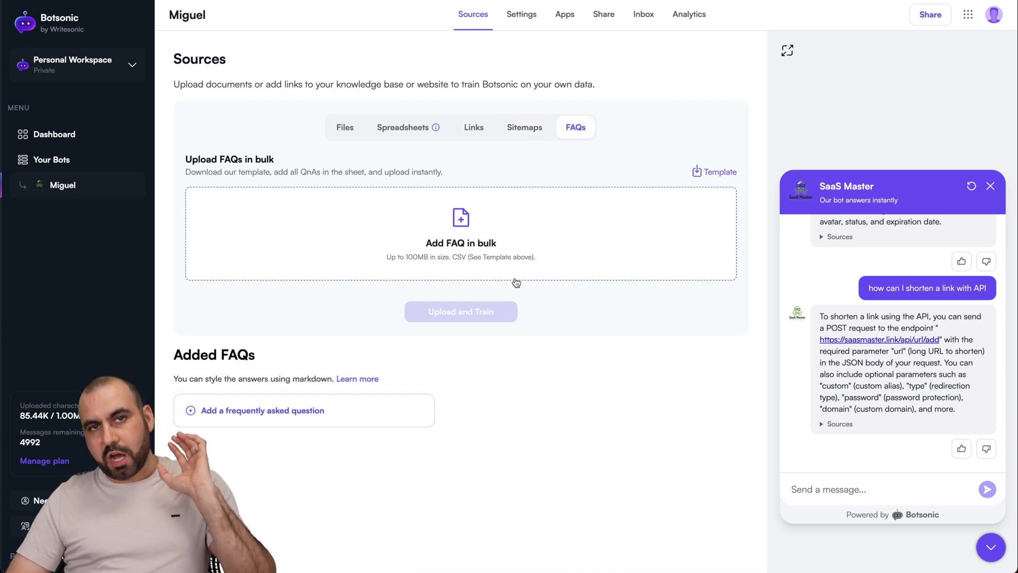
Save the faq_template file and open its table in Numbers
left_click(719, 172)
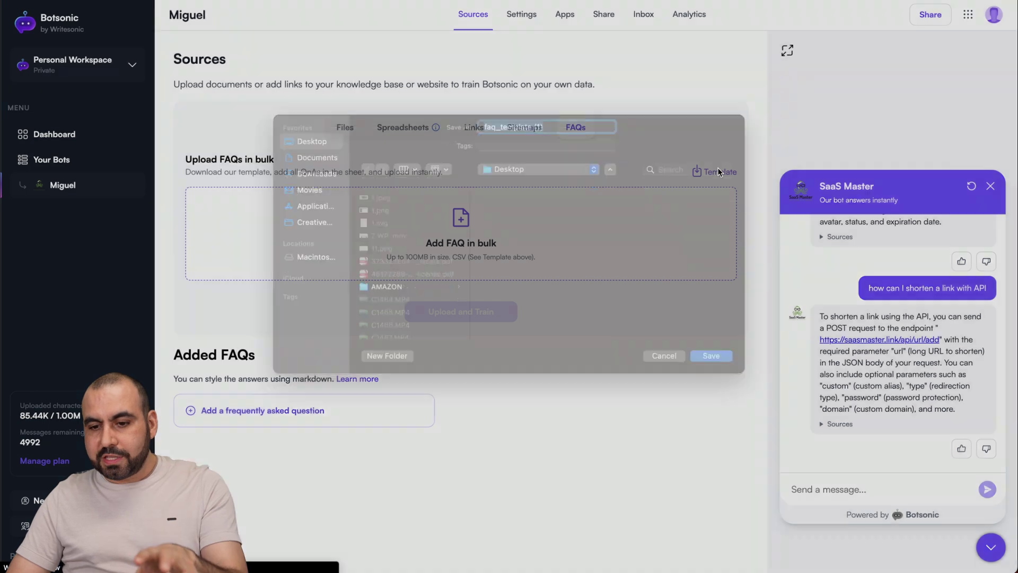
left_click(712, 371)
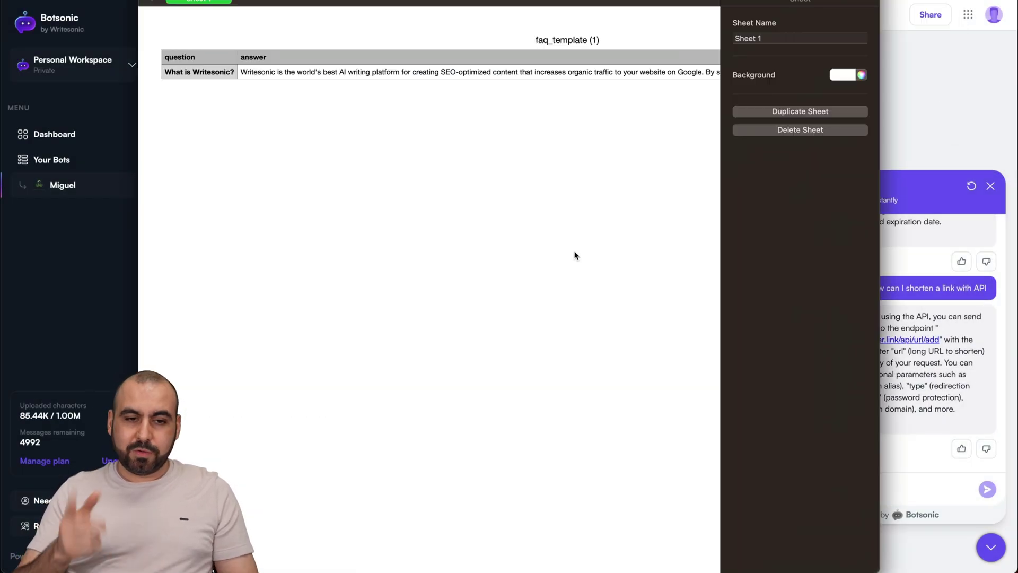
left_click(201, 70)
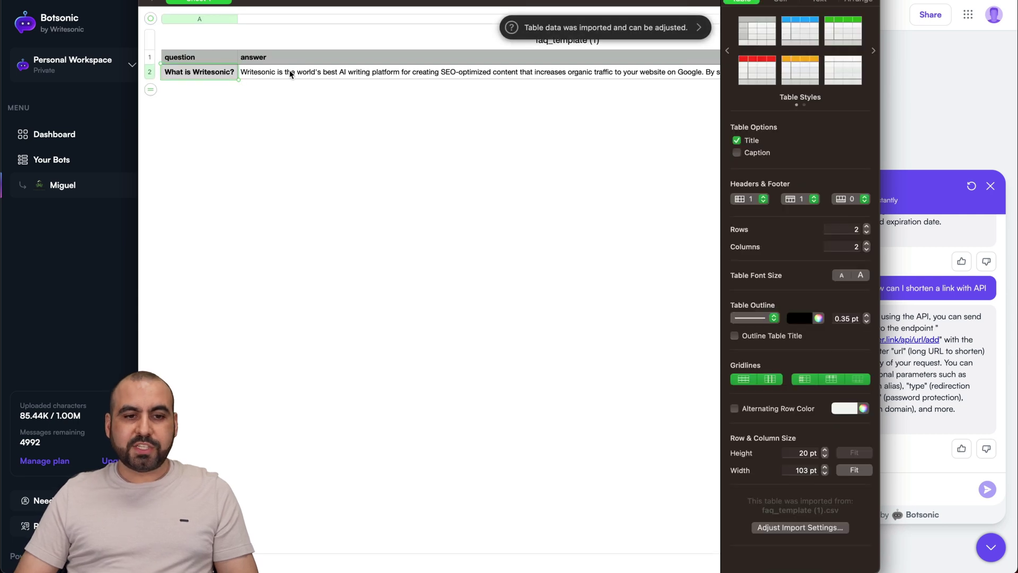
Add an empty third row below the sample question, then return to the Botsonic FAQs page
left_click(291, 74)
left_click(211, 78)
key("Return")
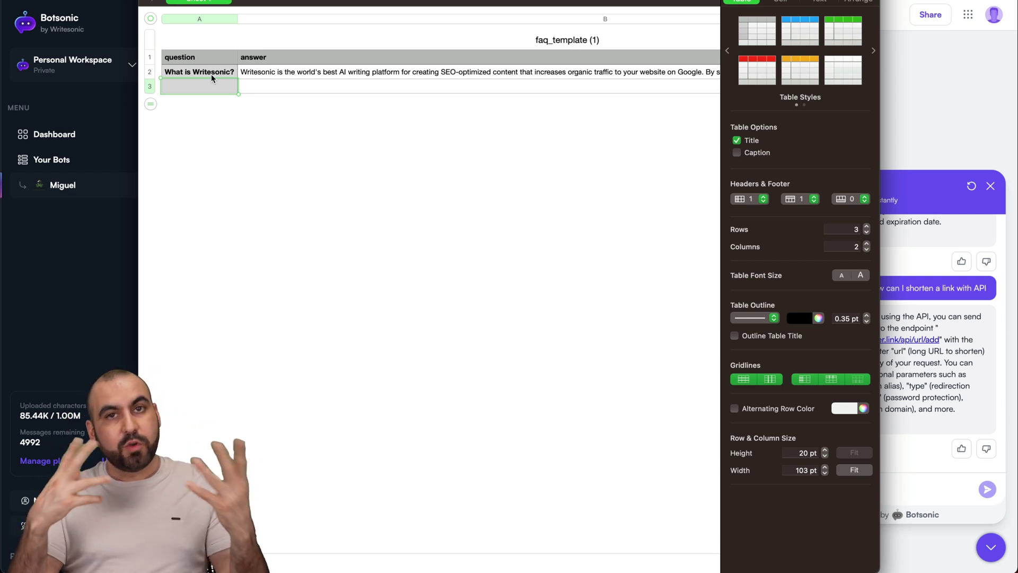
left_click(255, 86)
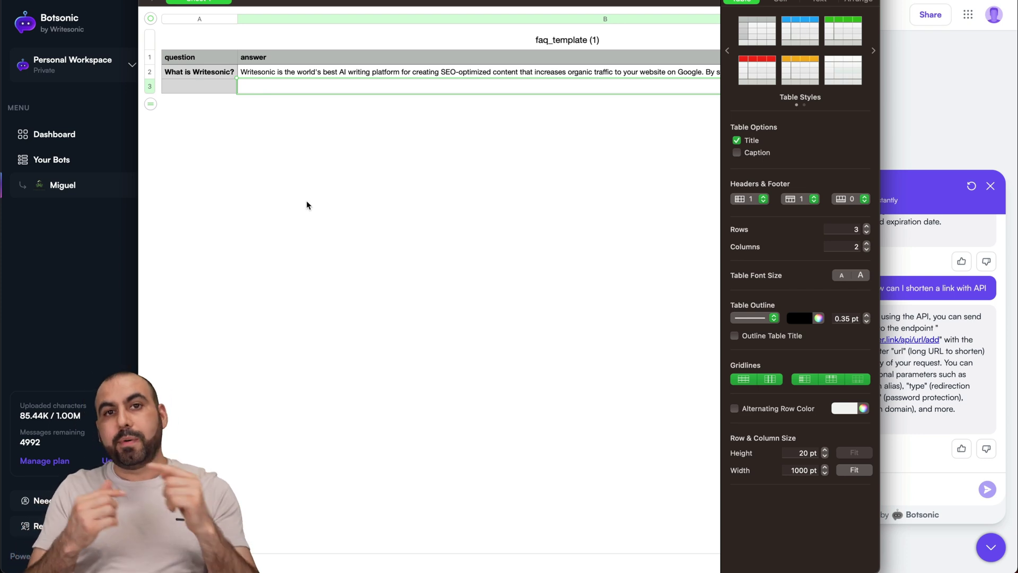
left_click(918, 118)
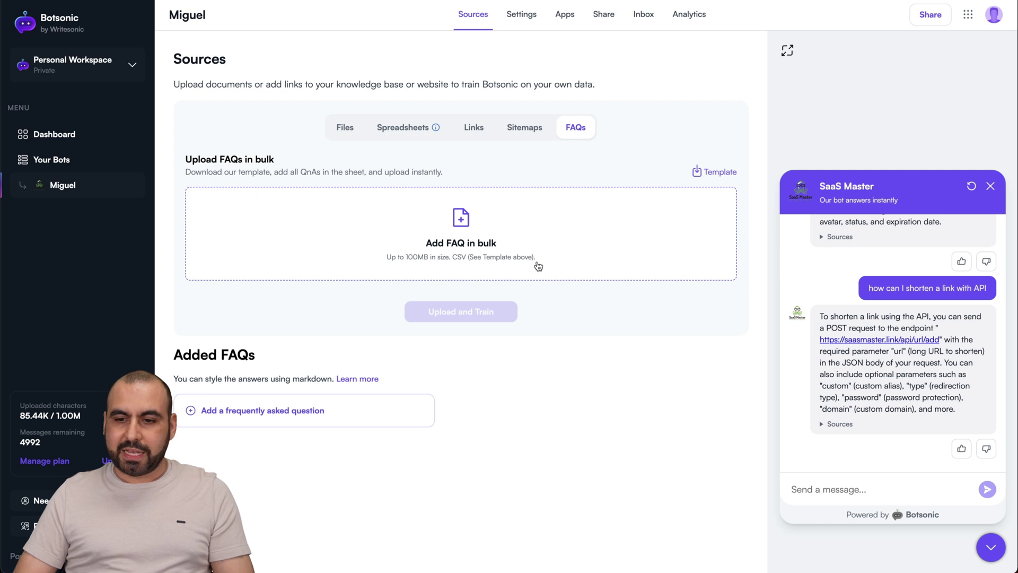
Close the chat preview without feedback and browse Miguel's Settings, leaving the description unchanged
left_click(987, 187)
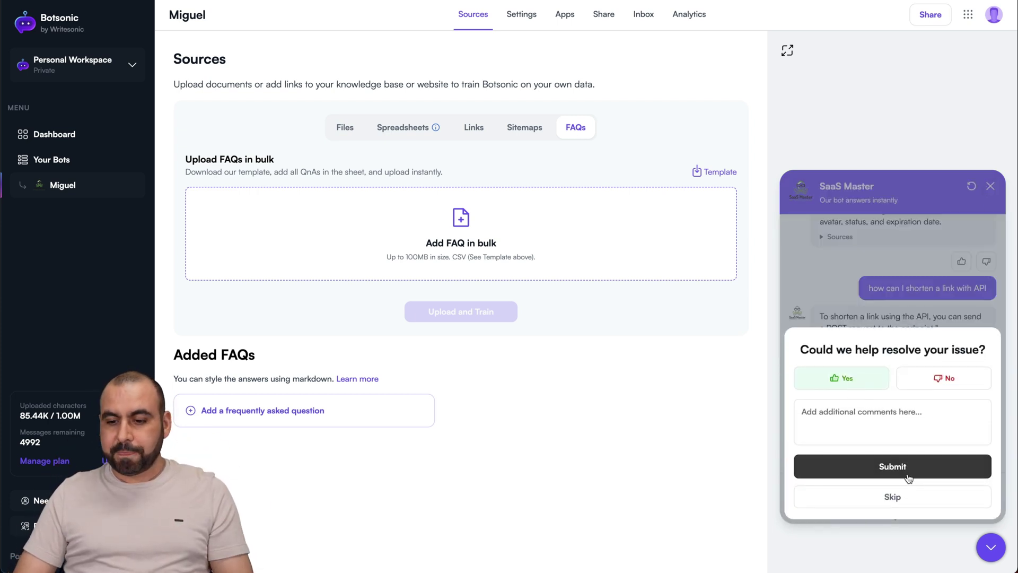
left_click(892, 494)
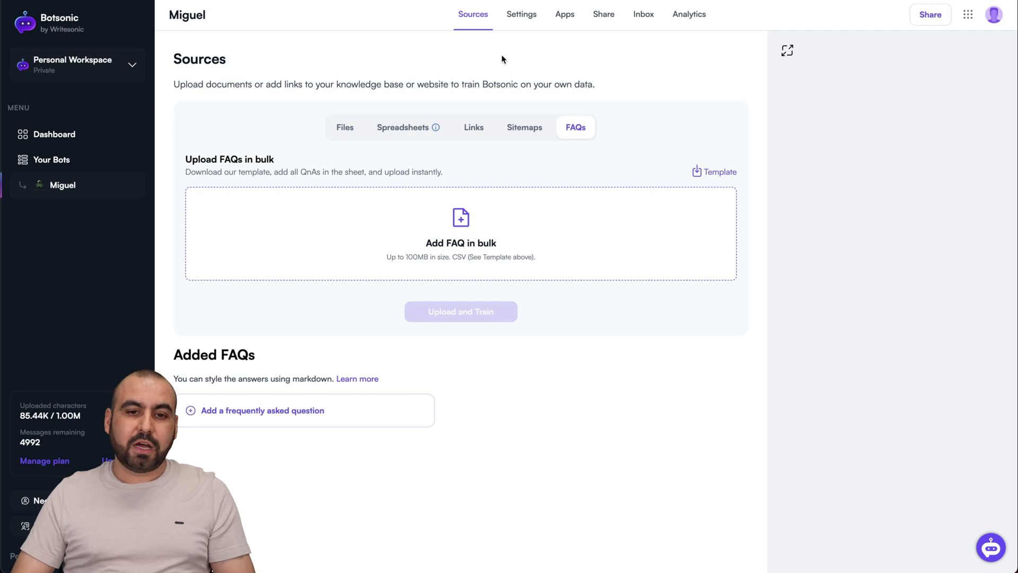
left_click(515, 15)
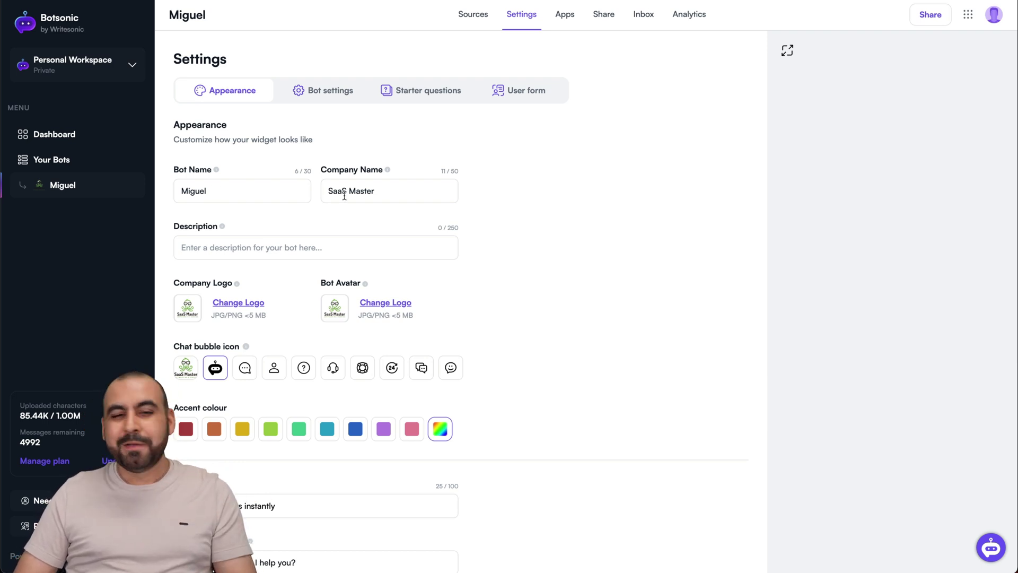
left_click(208, 245)
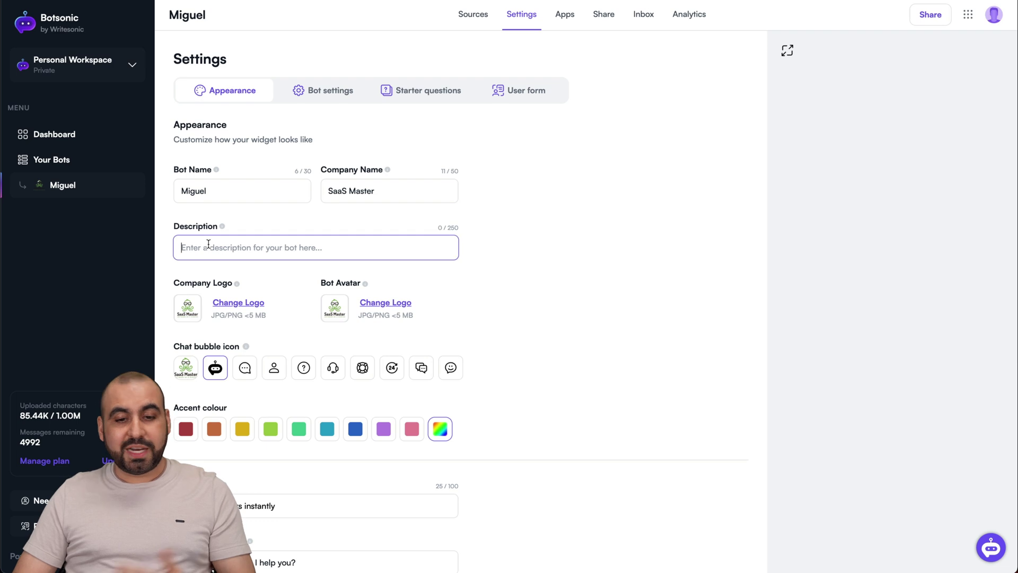
left_click(579, 270)
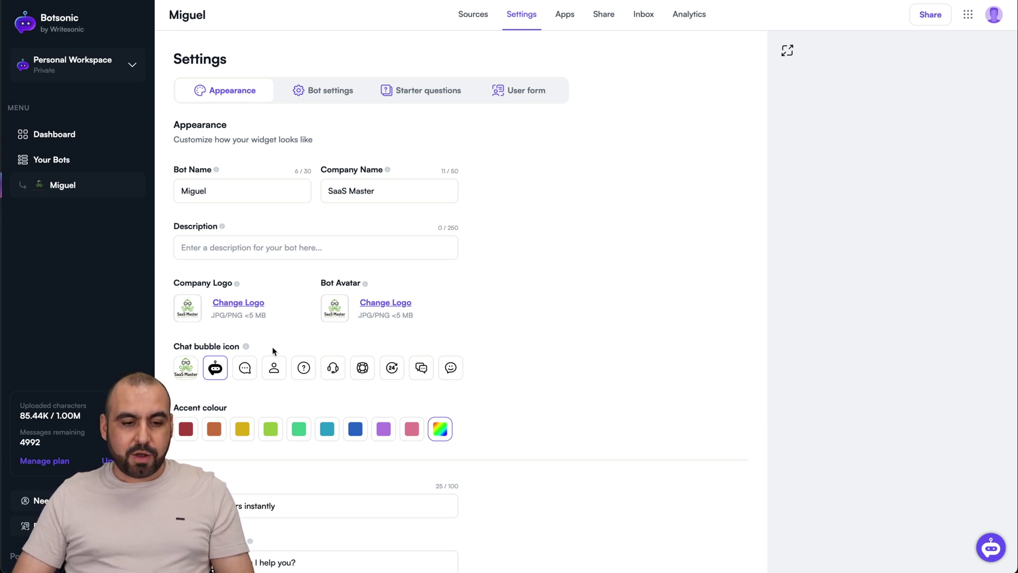
scroll(303, 337, "down", 3)
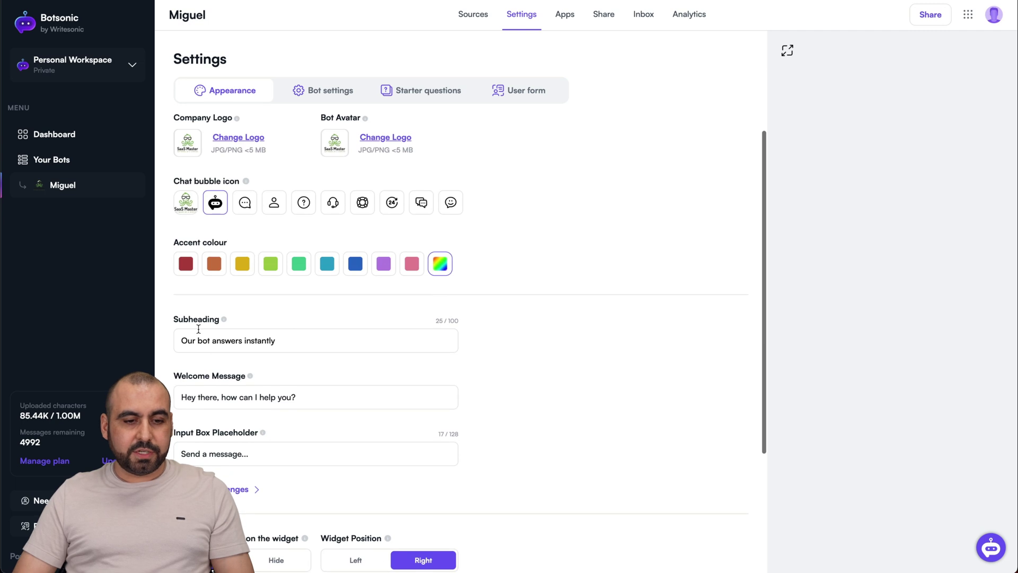
scroll(213, 326, "down", 4)
scroll(212, 328, "up", 7)
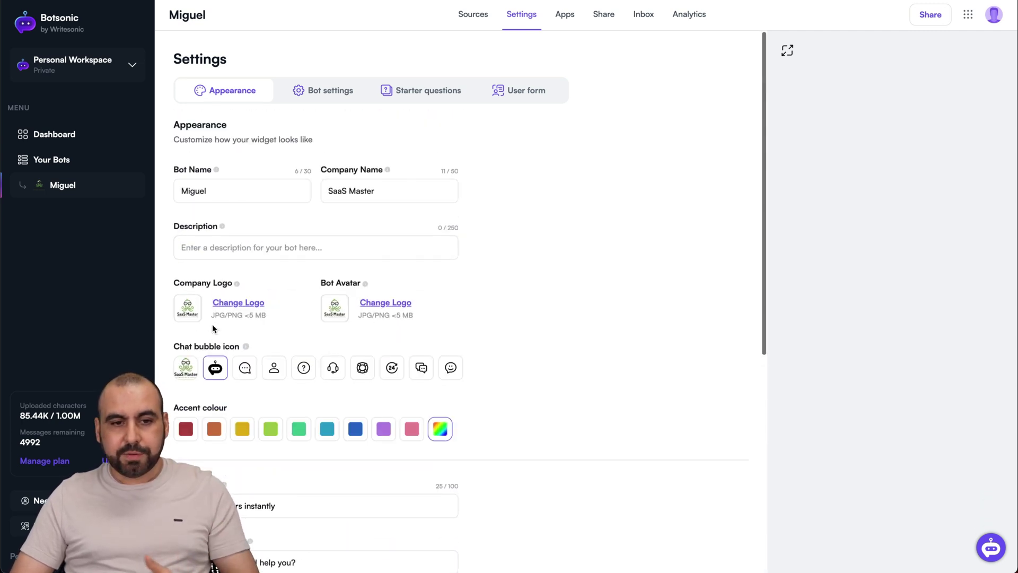
Change the bot's Response Length from Short to Long and save the settings
left_click(334, 91)
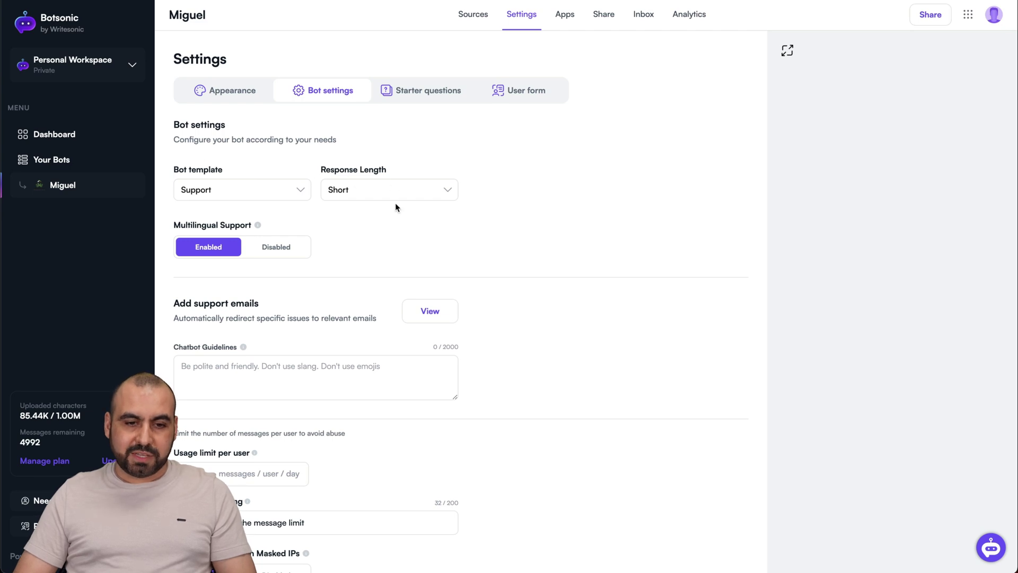
left_click(414, 189)
left_click(449, 191)
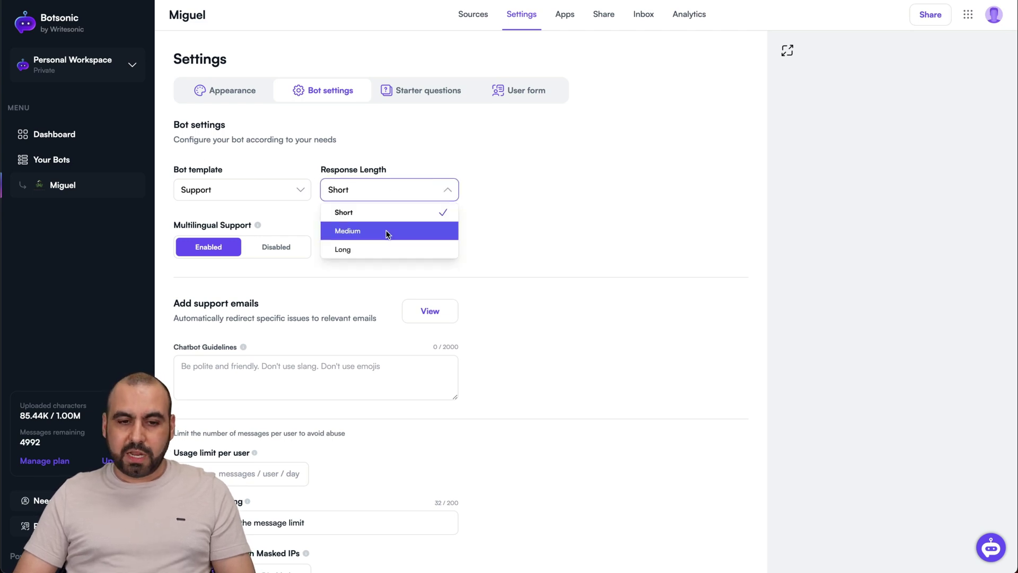
left_click(416, 250)
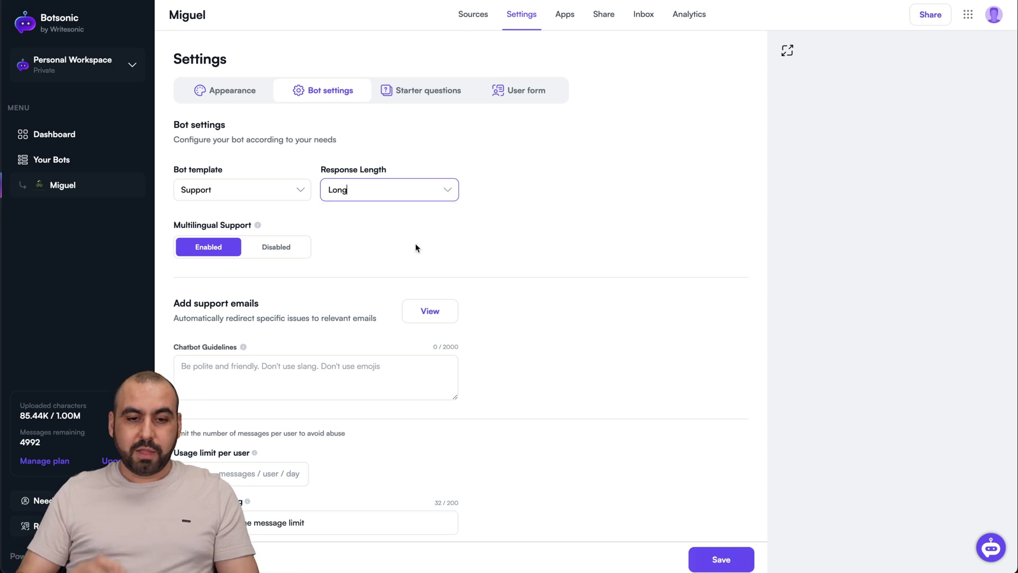
left_click(720, 561)
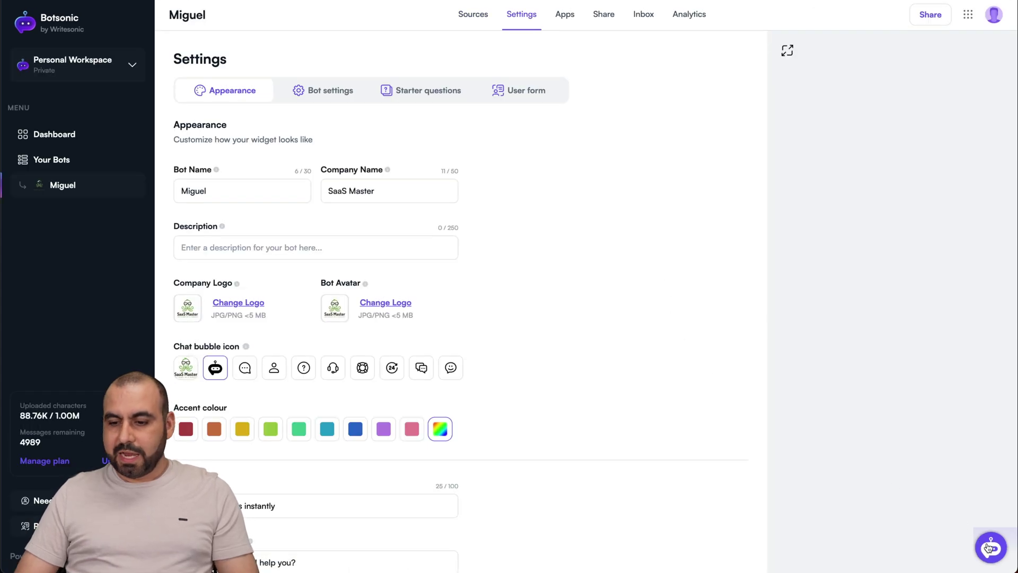
Ask the chat preview 'how do I shorten a link with API'
left_click(989, 548)
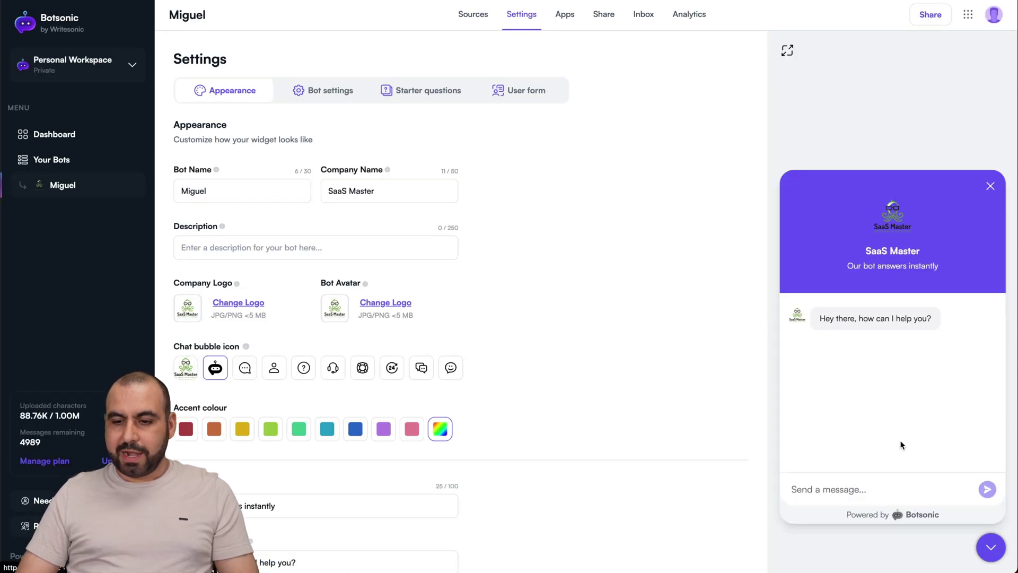
left_click(813, 490)
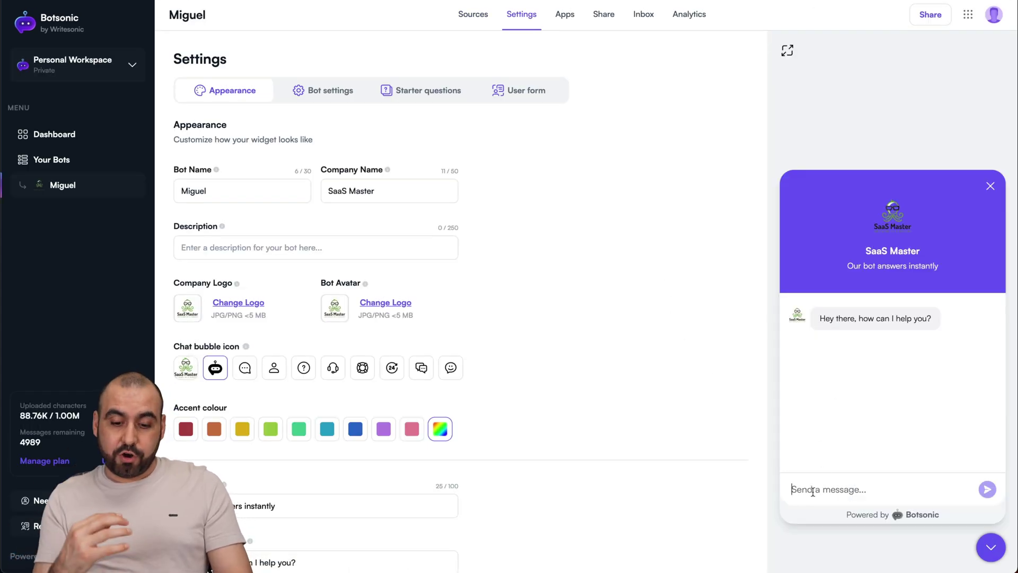
type("how do I c")
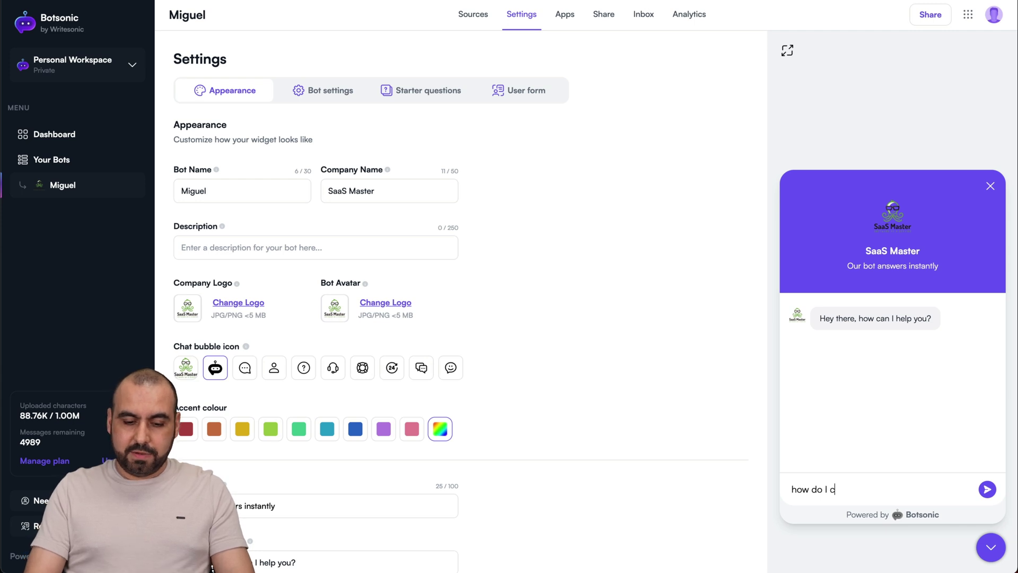
type("onne")
key("BackSpace")
key("BackSpace")
key("BackSpace")
key("BackSpace")
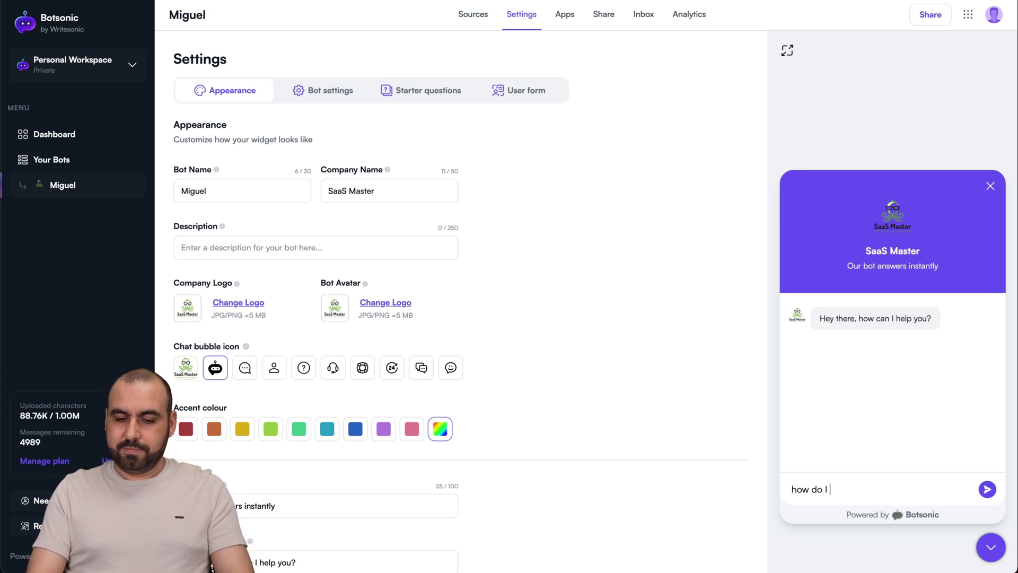
type("sho")
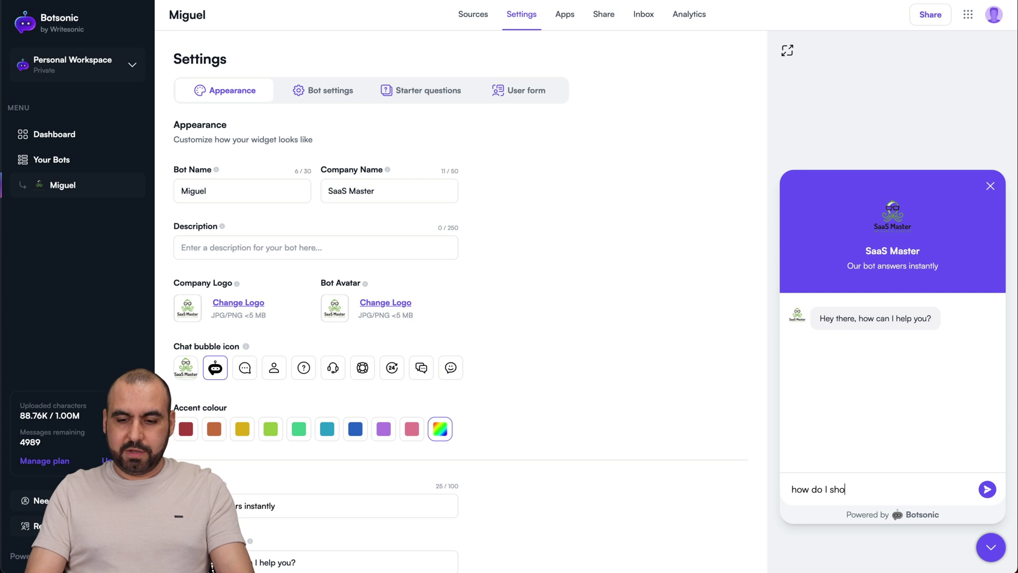
type("rten a link with API")
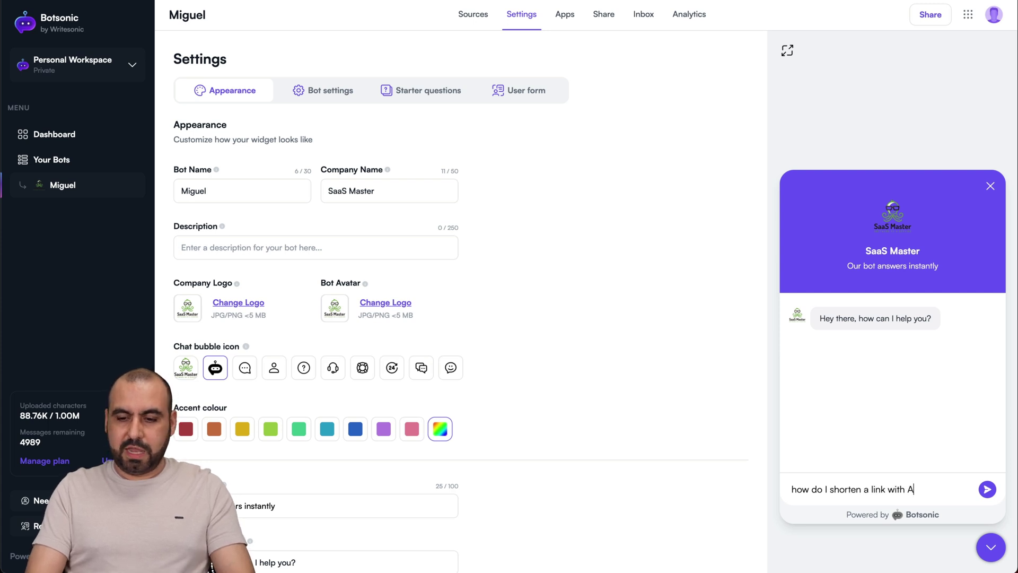
key("Return")
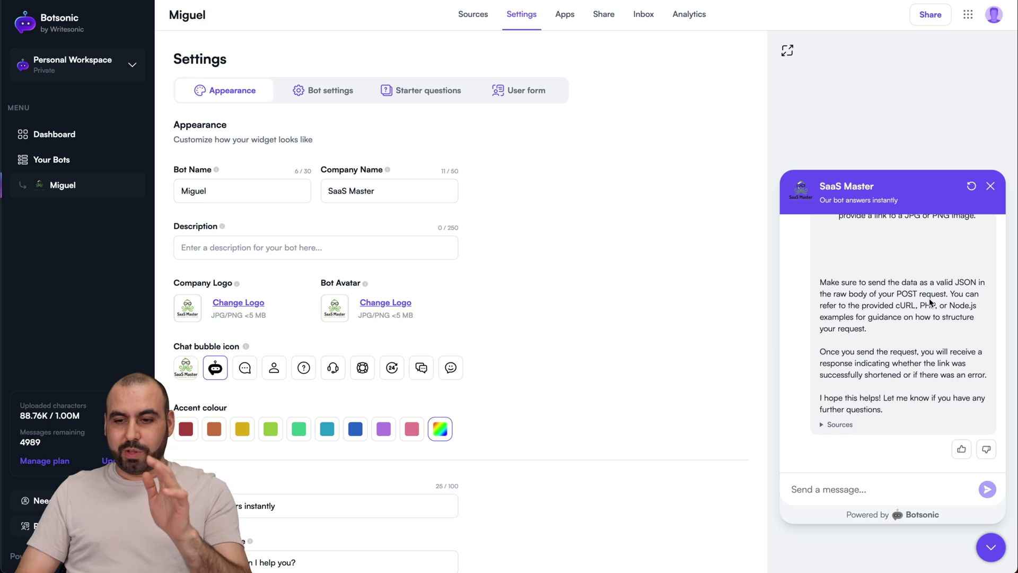
Scroll through the bot's long API answer to its closing JSON advice and sources
scroll(926, 297, "up", 10)
scroll(930, 303, "up", 5)
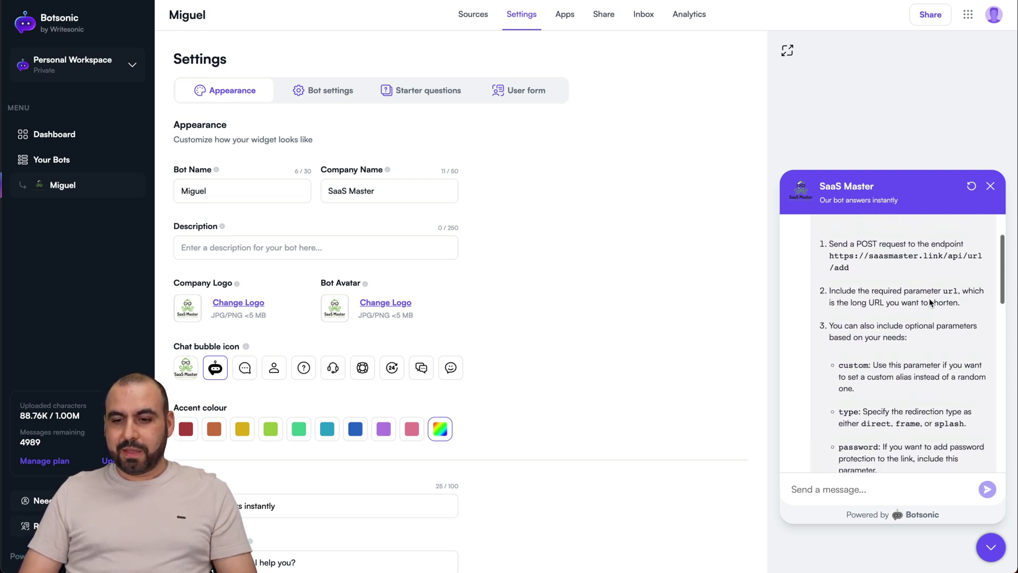
scroll(929, 303, "down", 2)
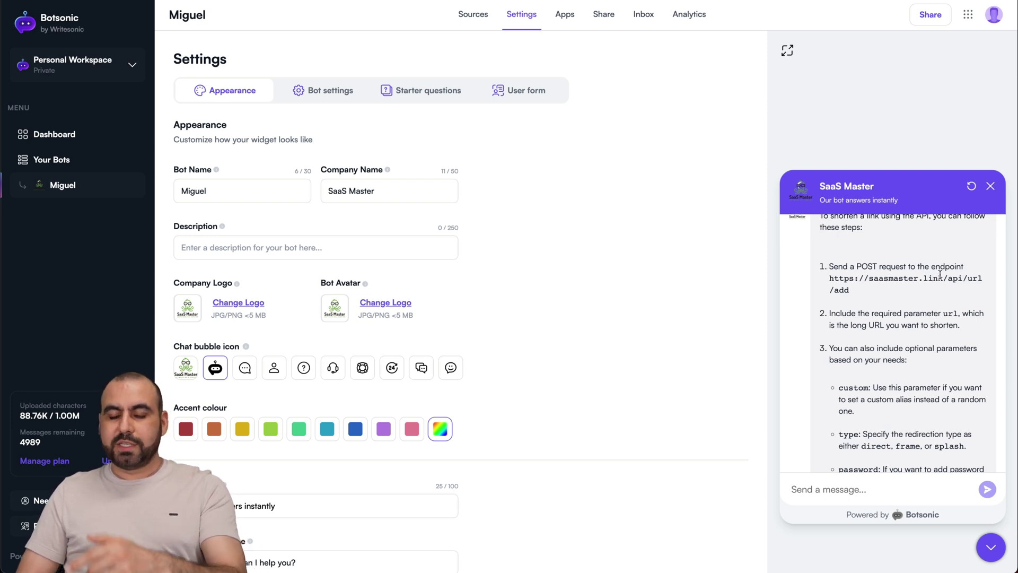
scroll(915, 292, "down", 1)
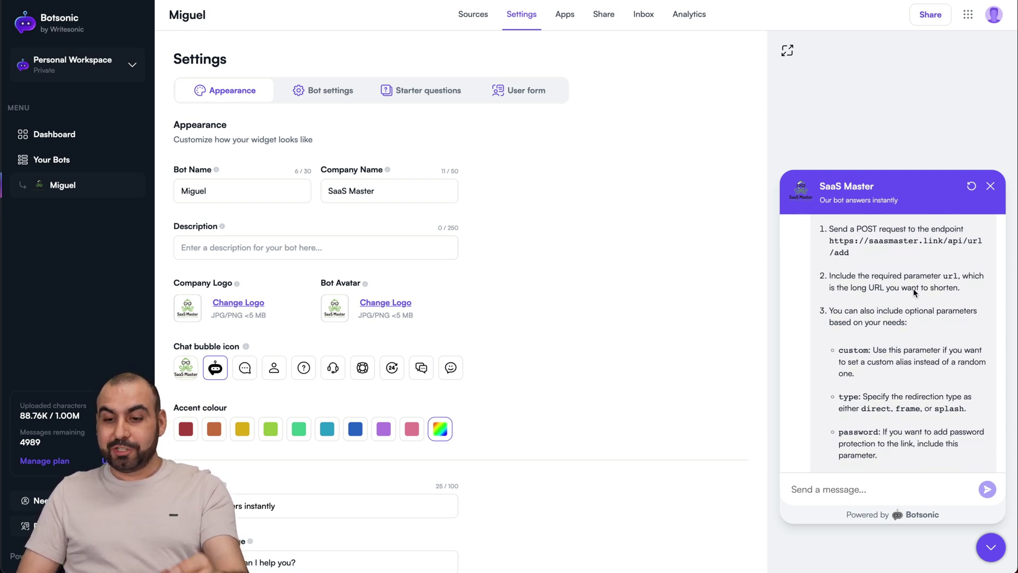
scroll(913, 290, "down", 5)
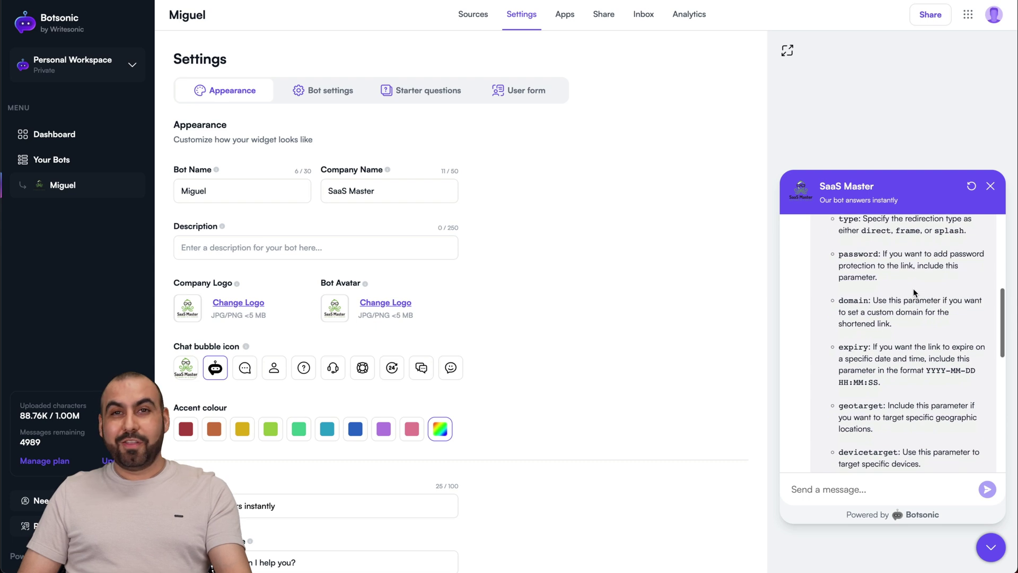
scroll(913, 288, "down", 3)
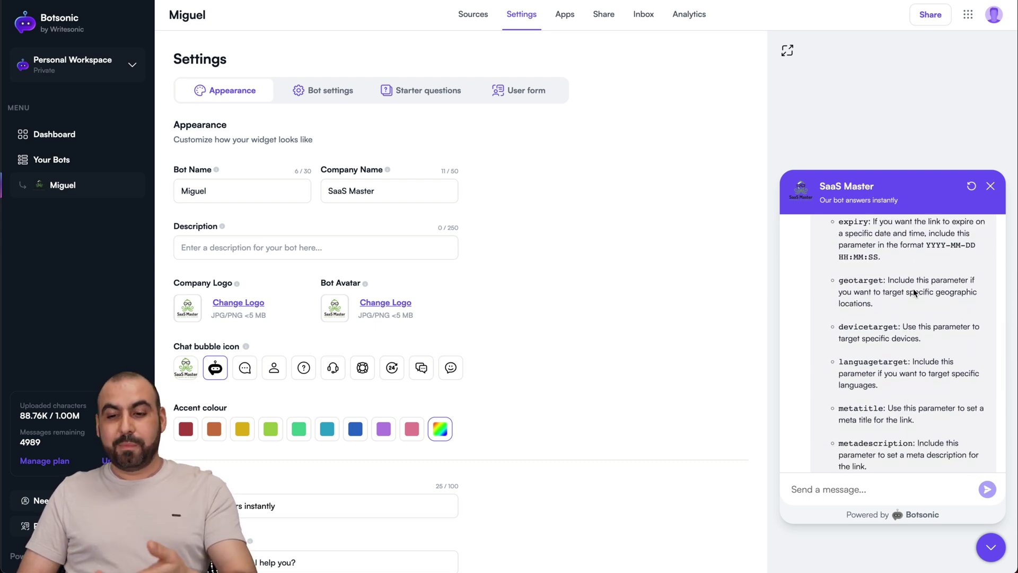
scroll(913, 291, "down", 1)
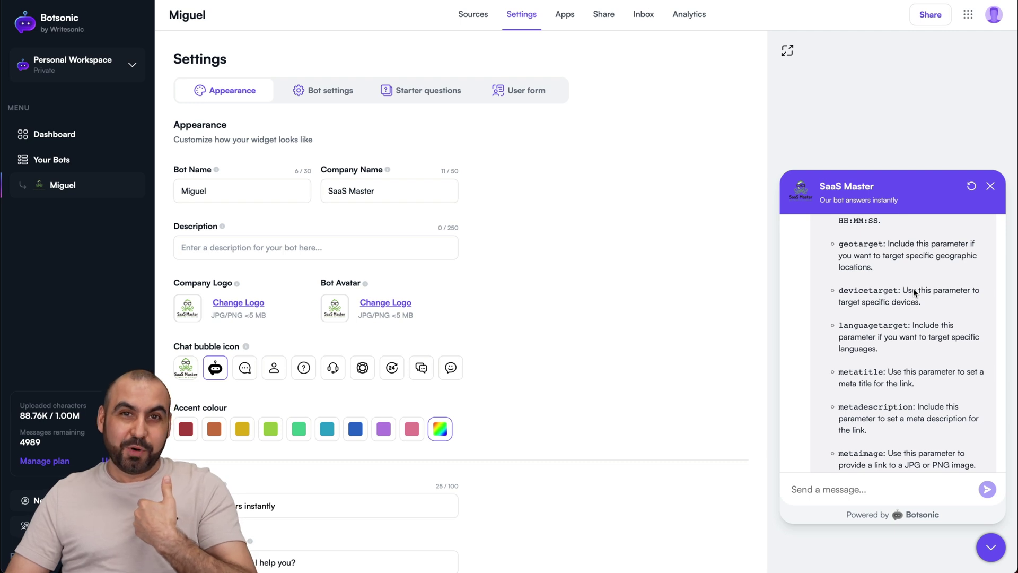
scroll(913, 289, "down", 4)
scroll(913, 291, "down", 3)
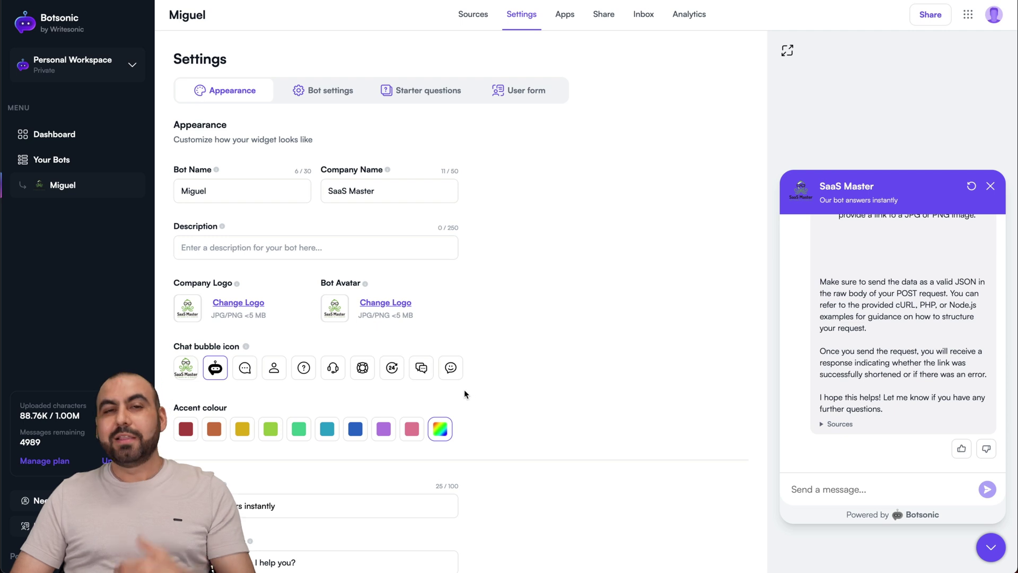
Review Bot settings, Starter questions and the name-and-email User form, then view the Apps page
left_click(330, 91)
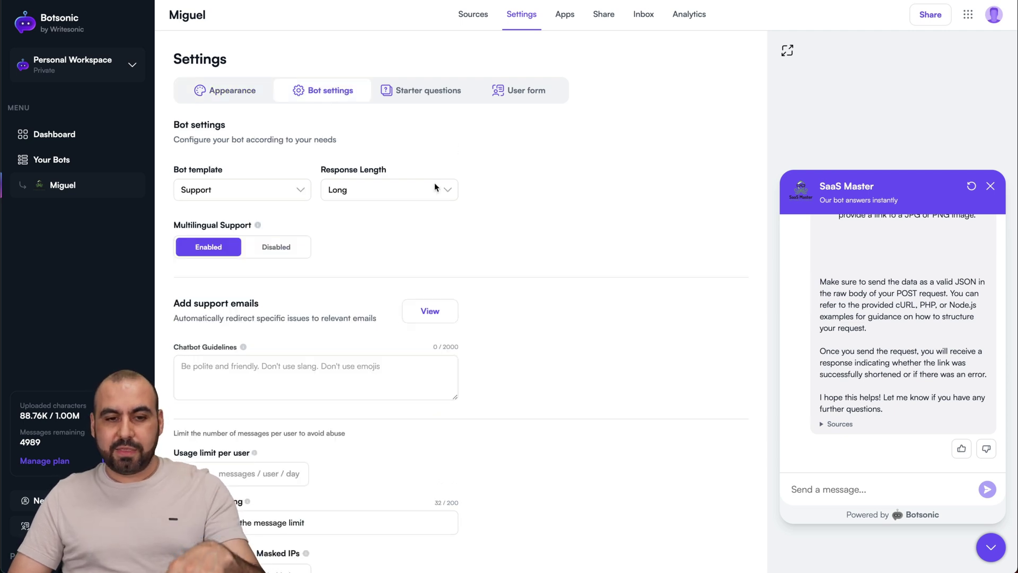
scroll(419, 217, "down", 1)
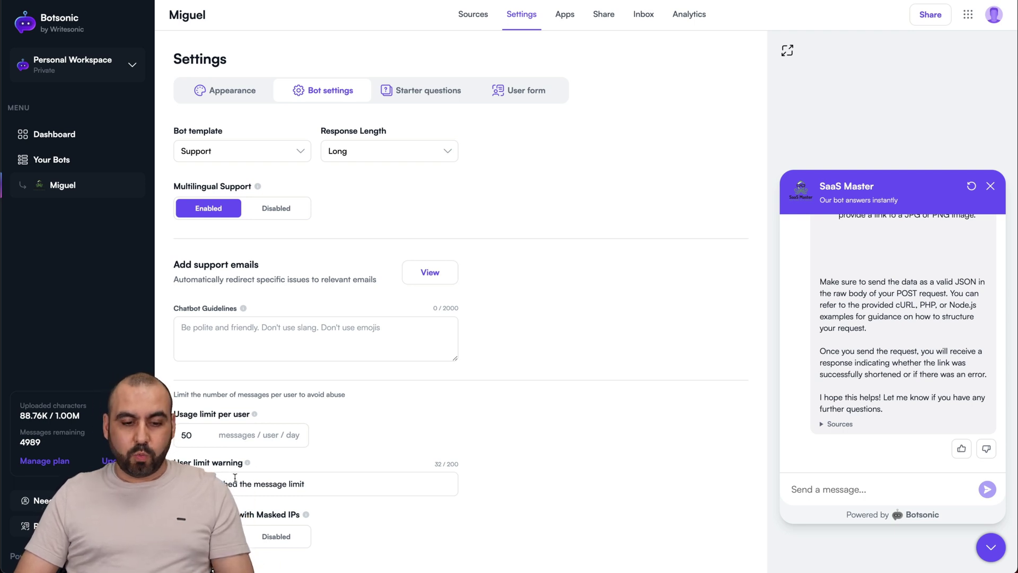
left_click(413, 94)
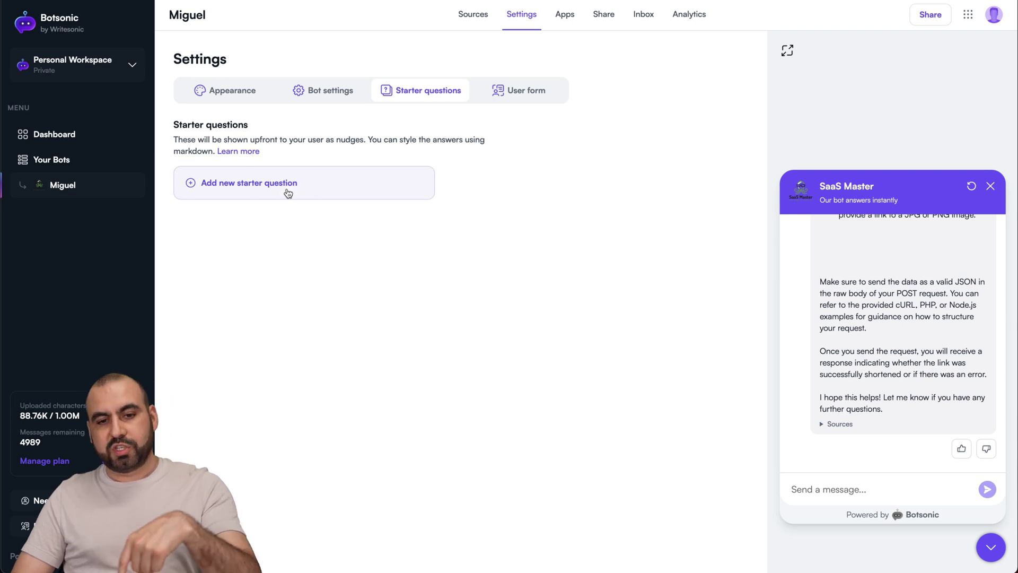
left_click(526, 97)
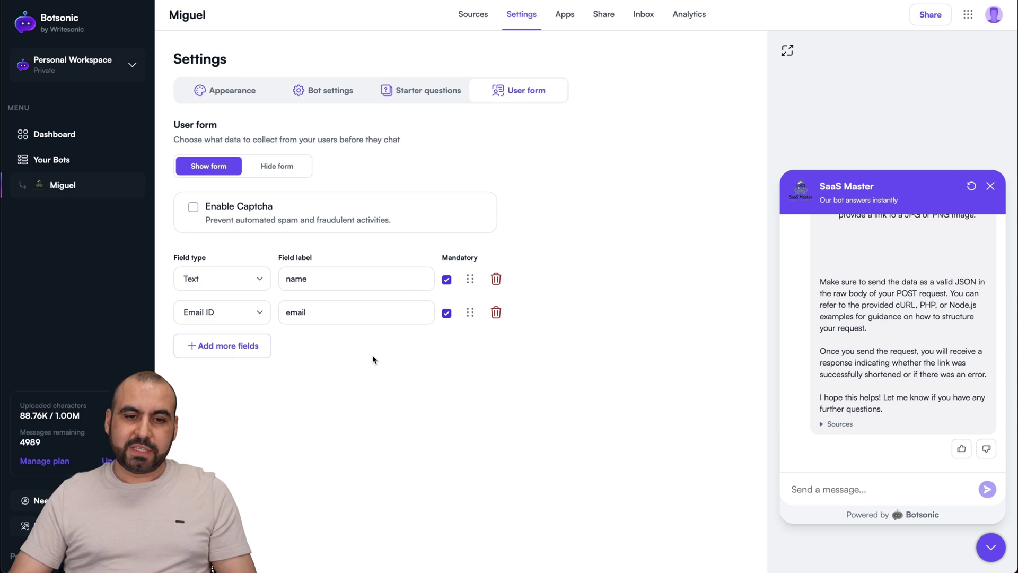
left_click(564, 16)
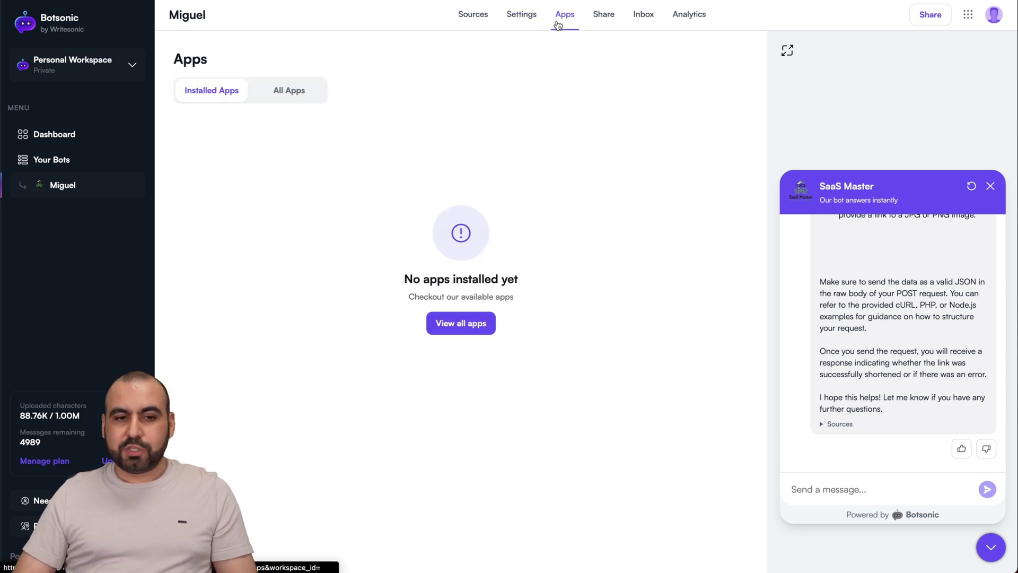
Browse All Apps such as Calendly and Consent Agreement, then open the Share embed page
left_click(293, 91)
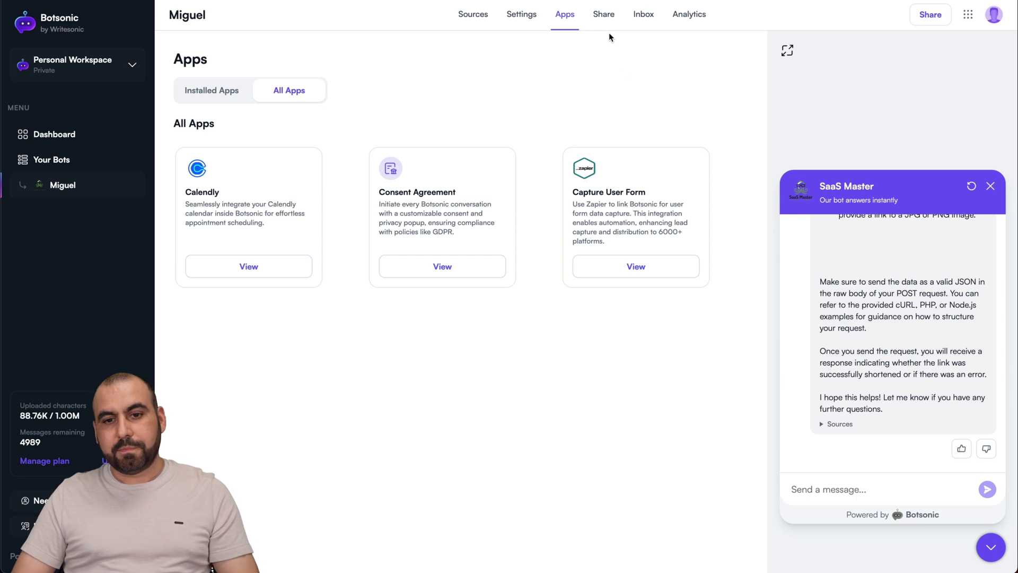
left_click(604, 15)
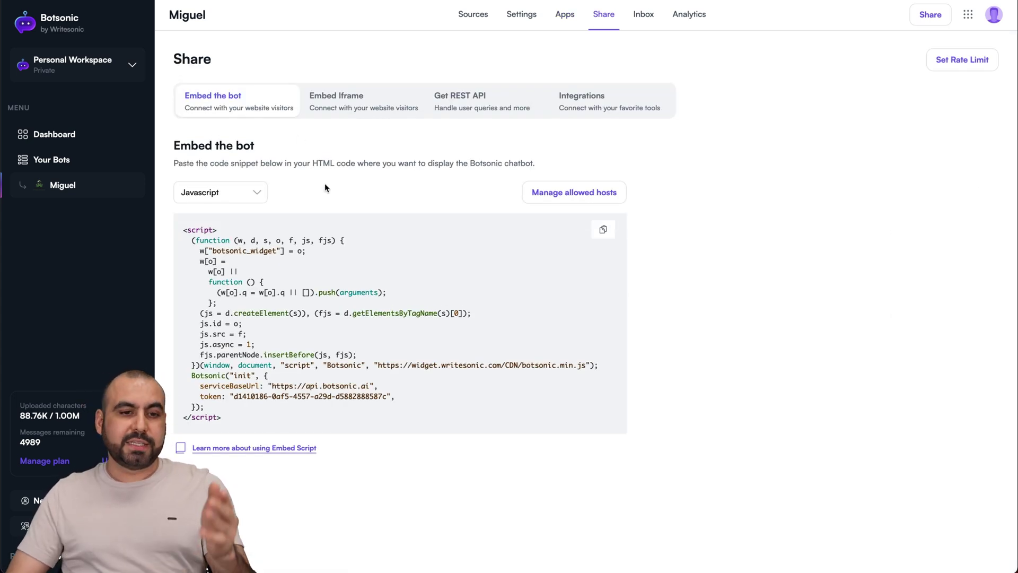
View the Embed Iframe, REST API, and Telegram/WhatsApp/Messenger integration options
left_click(360, 109)
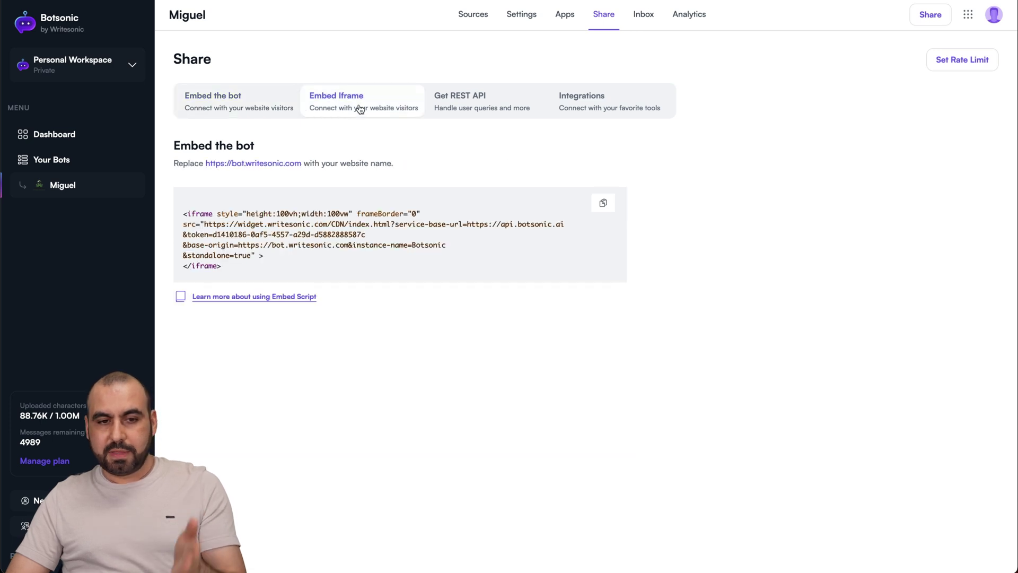
left_click(501, 103)
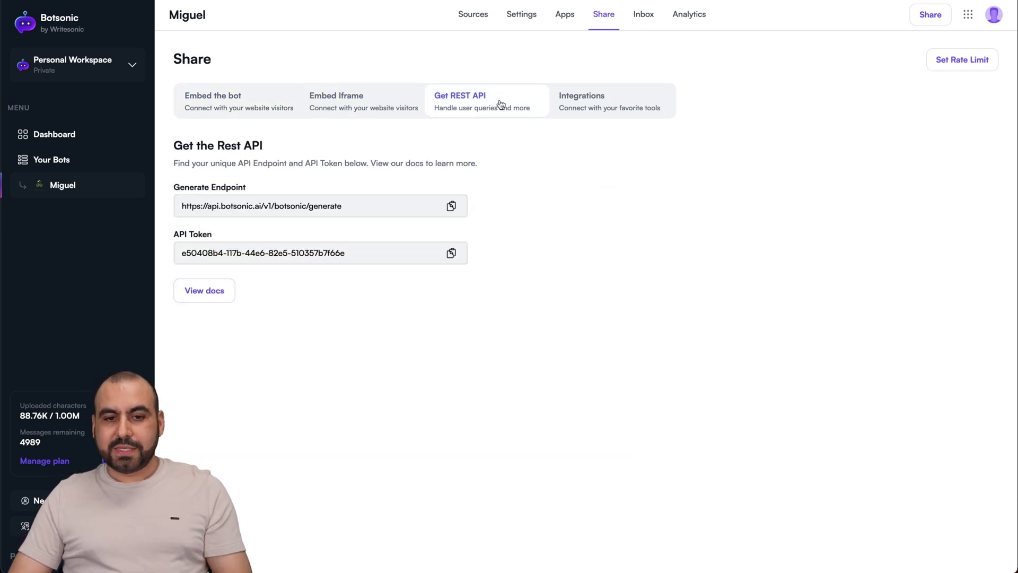
left_click(624, 108)
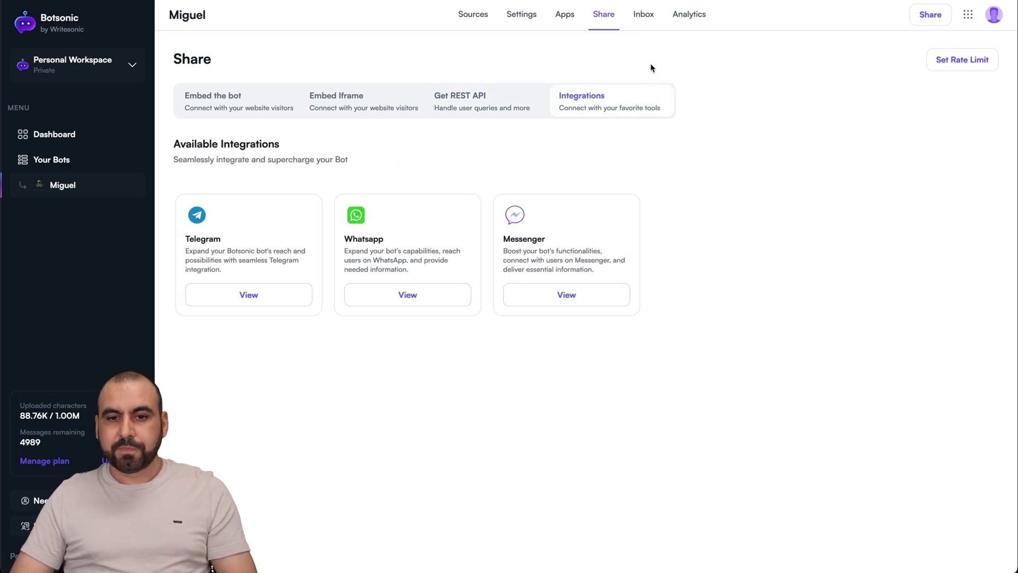
Review past Inbox chats including the link-shortening one, then list the two form-captured users
left_click(643, 13)
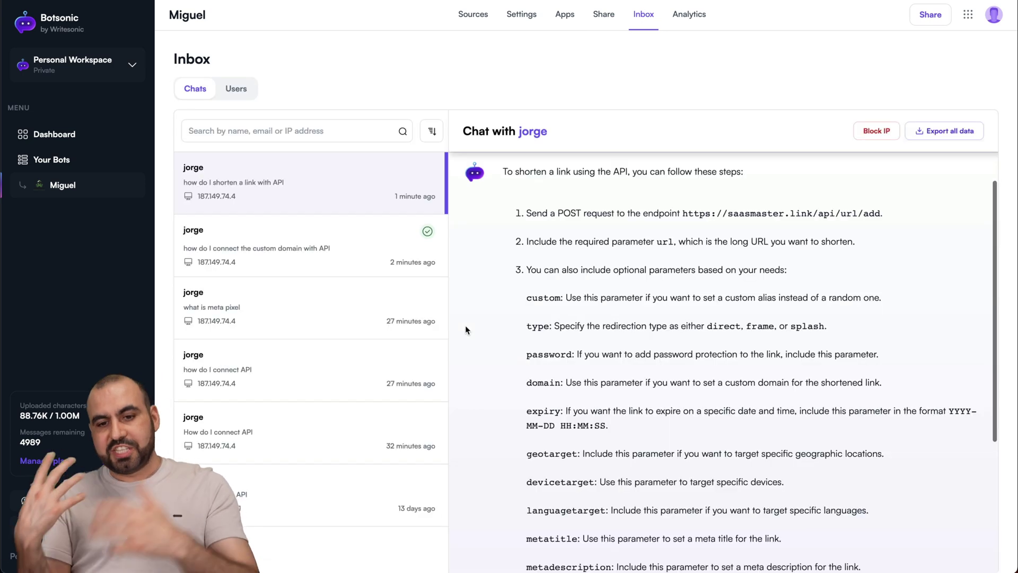
left_click(301, 248)
left_click(276, 320)
left_click(282, 197)
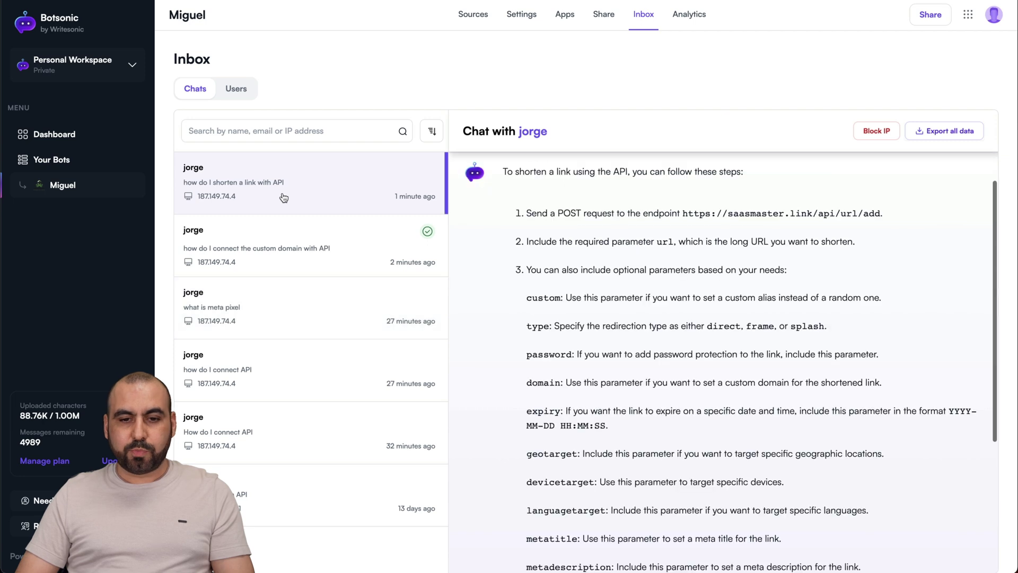
scroll(530, 345, "down", 5)
scroll(542, 359, "up", 5)
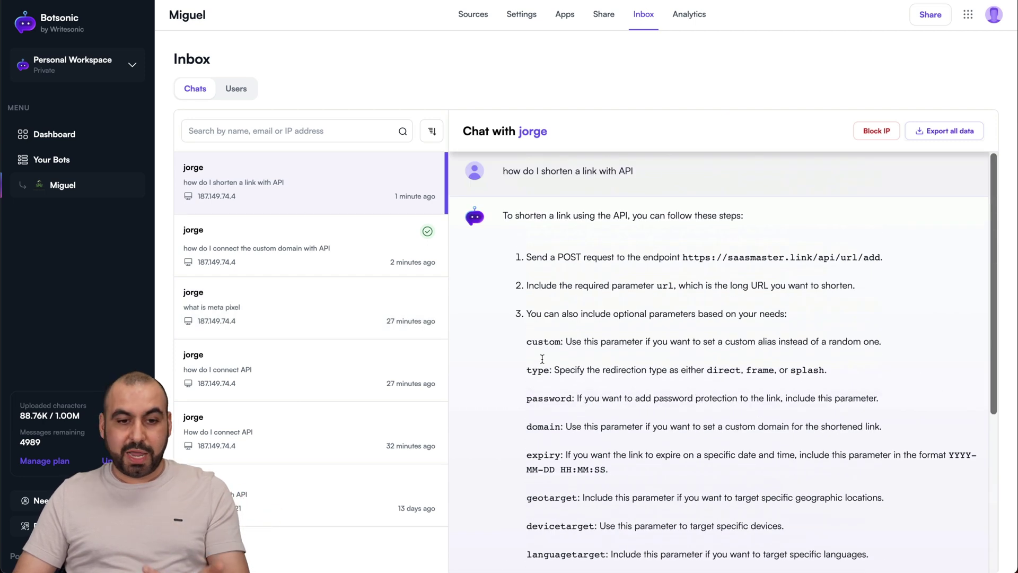
scroll(574, 346, "down", 4)
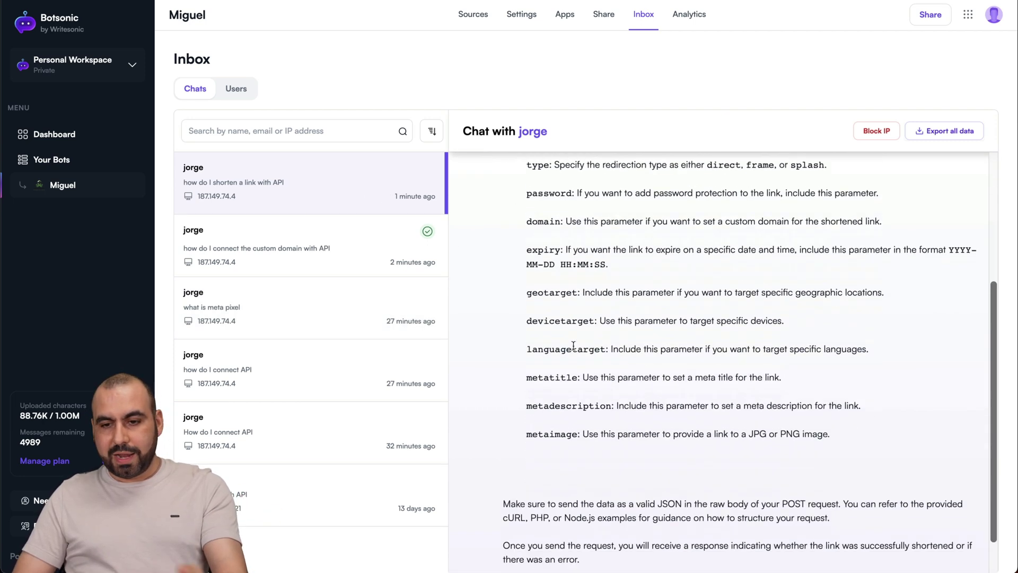
scroll(573, 345, "down", 1)
scroll(573, 345, "up", 5)
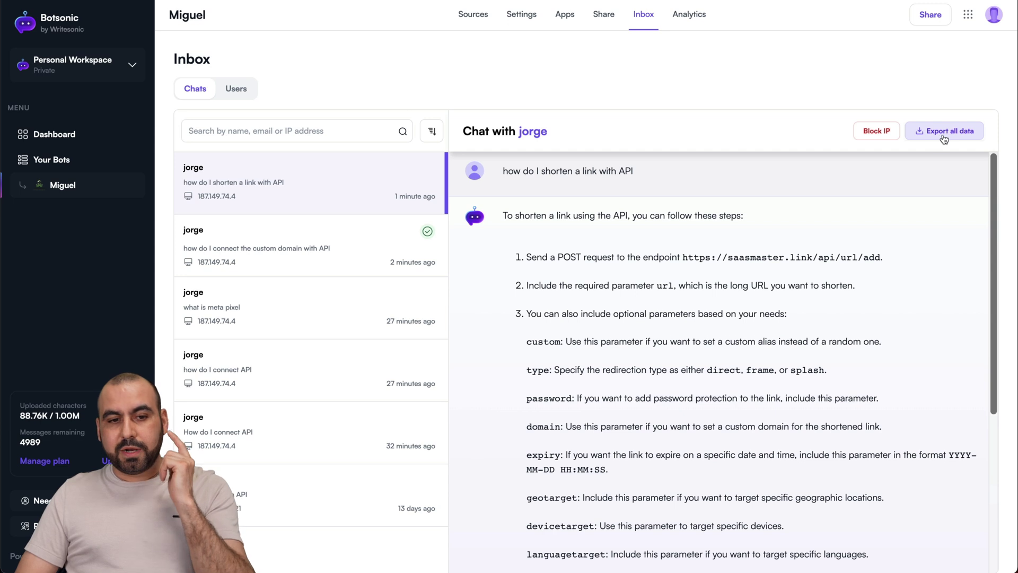
left_click(243, 92)
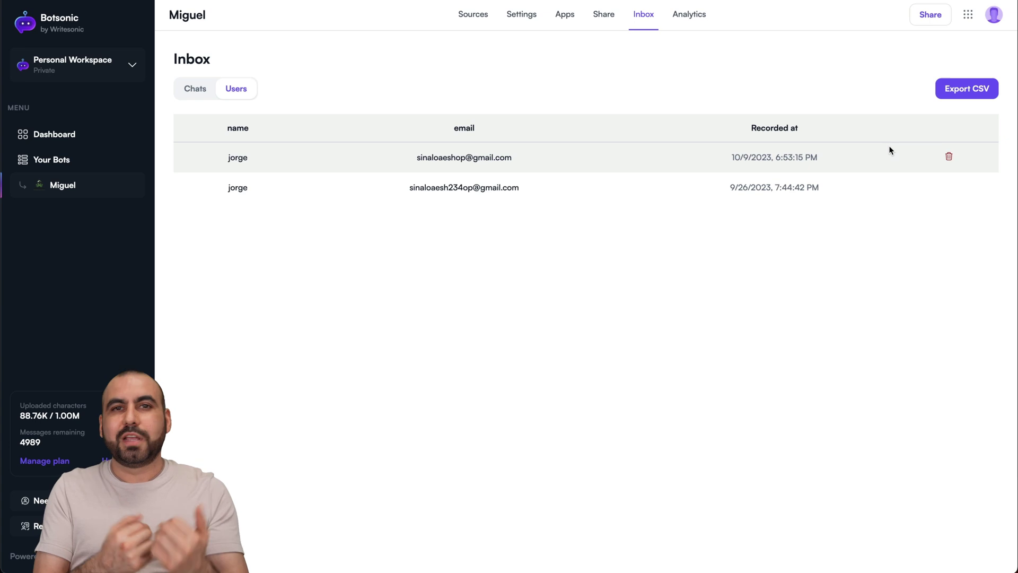
View Oct 03–09 2023 analytics (0 messages, 0 chats) and close the chat preview
left_click(686, 21)
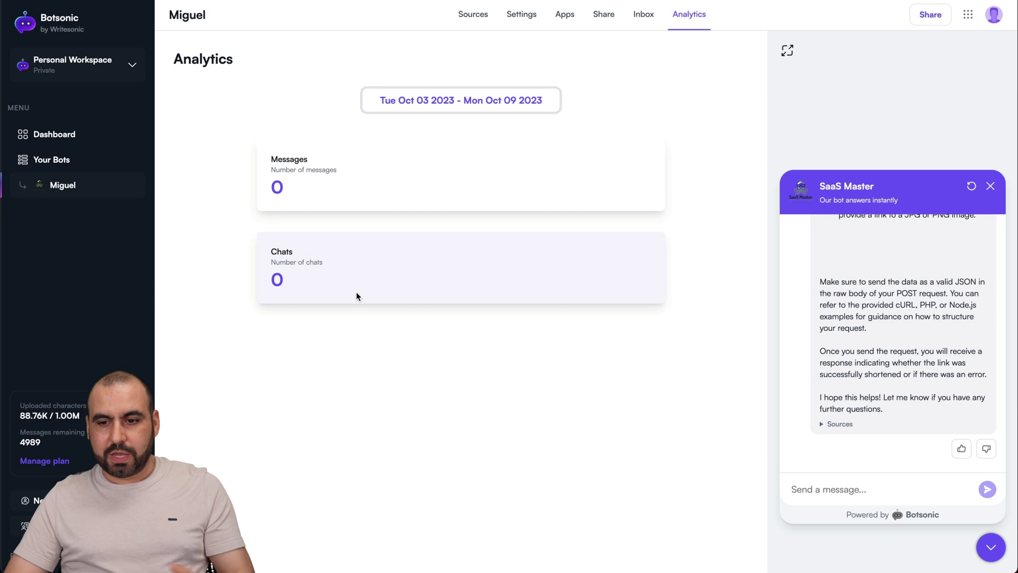
left_click(990, 185)
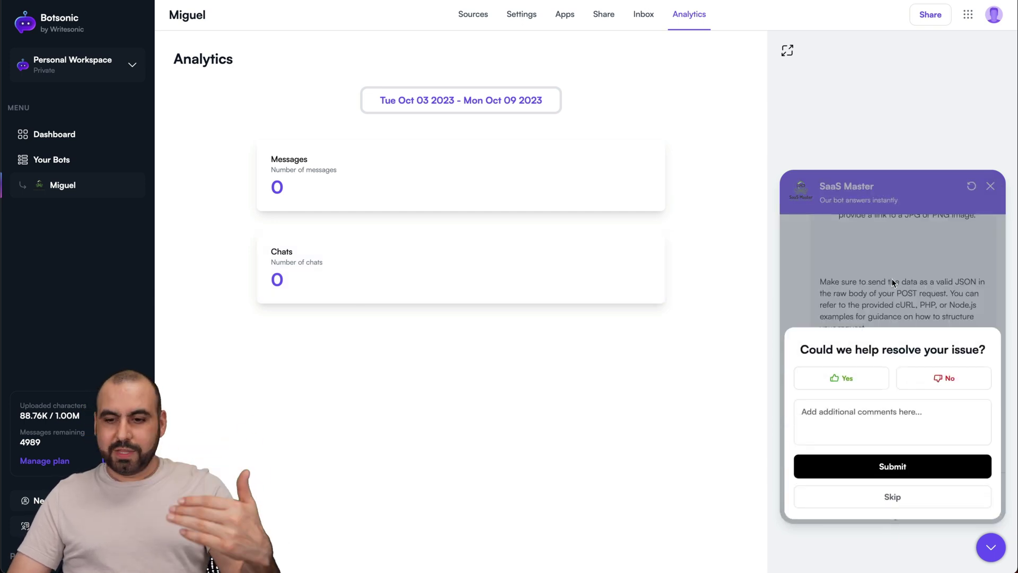
left_click(901, 491)
scroll(430, 344, "down", 1)
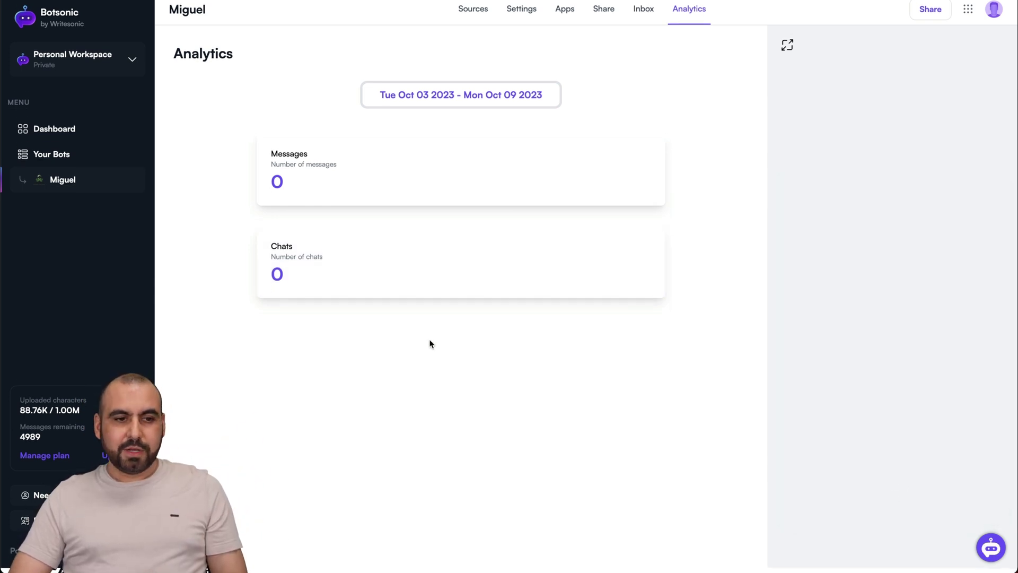